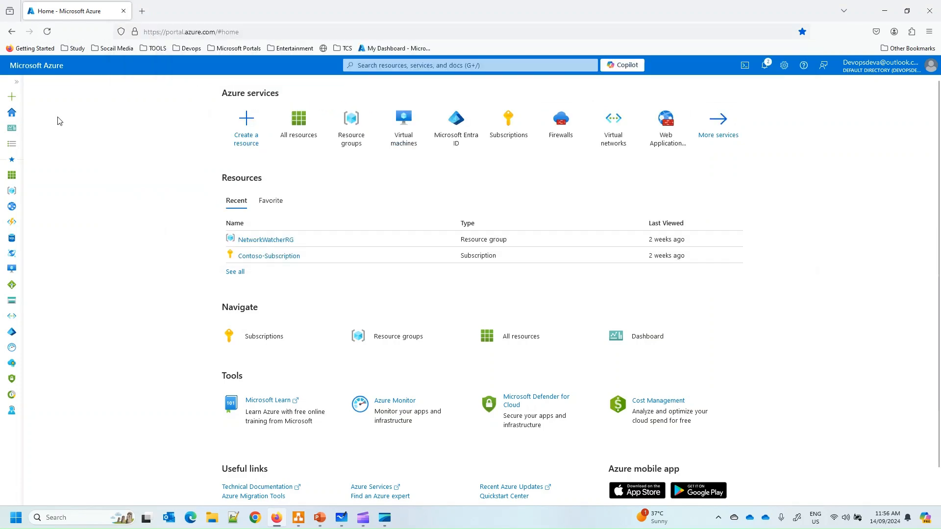
# Go through All services > Networking to the Virtual networks page
pyautogui.click(16, 83)
pyautogui.click(38, 145)
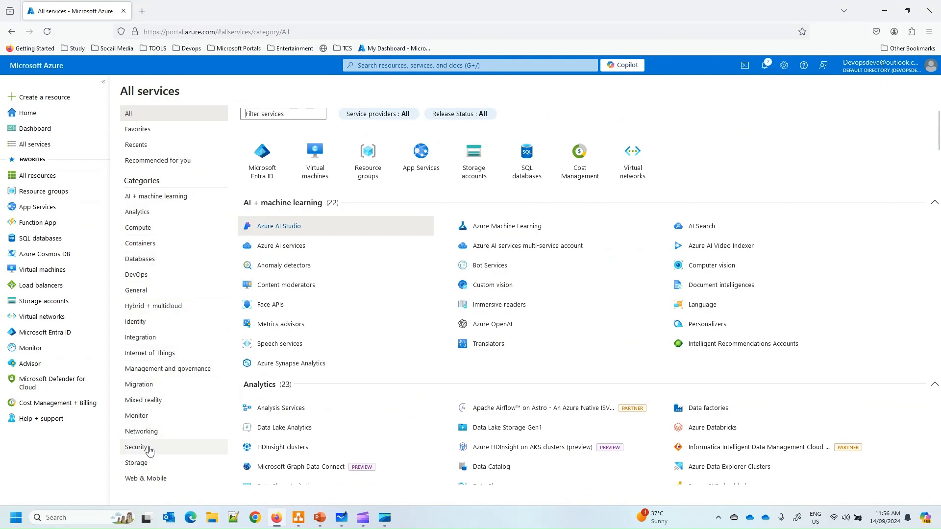
pyautogui.click(151, 434)
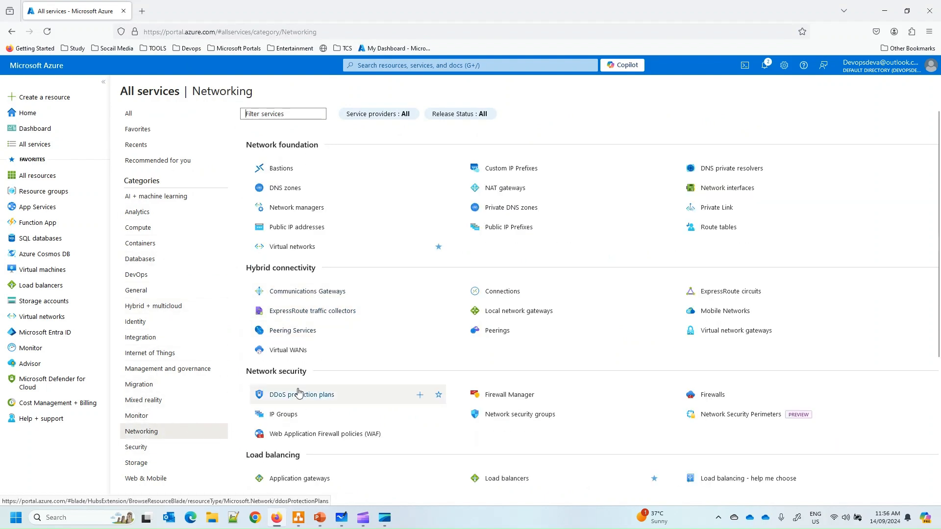
pyautogui.click(293, 247)
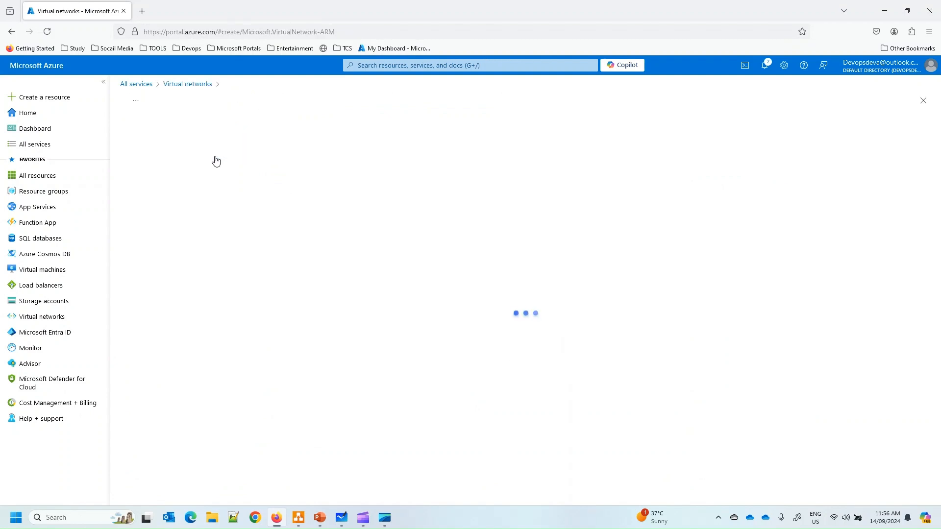
# Choose Contoso-Subscription and create the new resource group Demo-RG
pyautogui.click(275, 274)
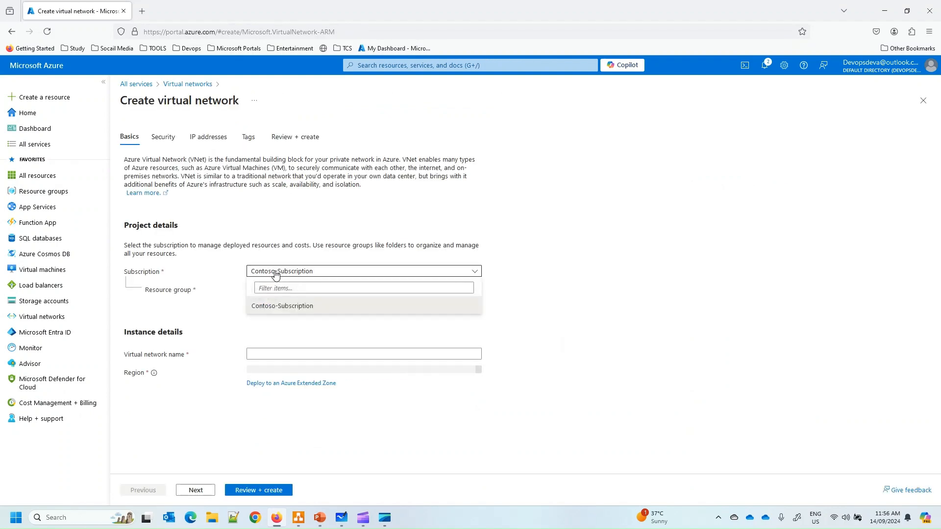
pyautogui.click(278, 307)
pyautogui.click(280, 293)
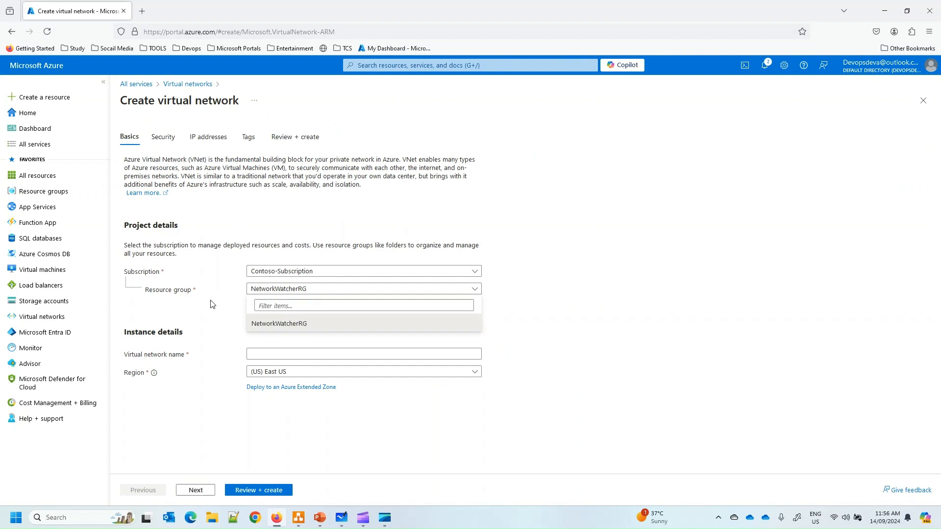
pyautogui.click(280, 289)
pyautogui.click(262, 298)
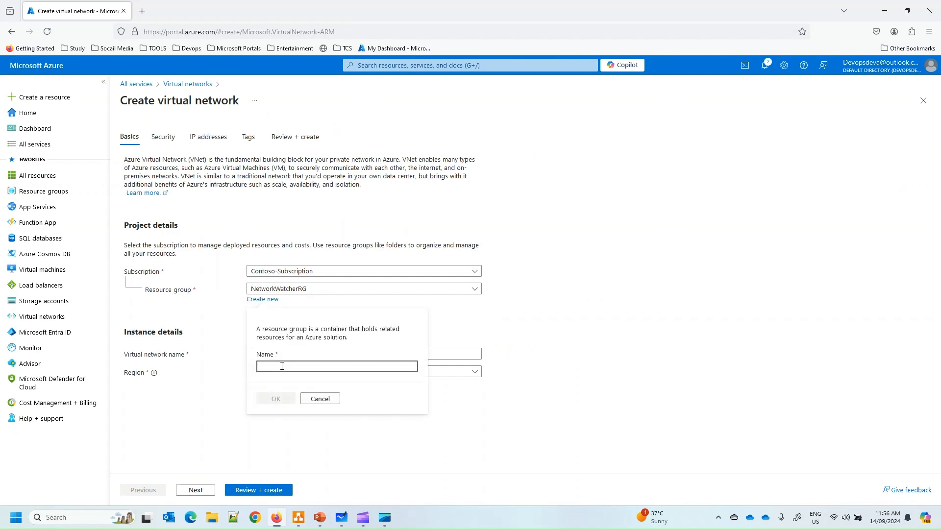
pyautogui.write('Demo')
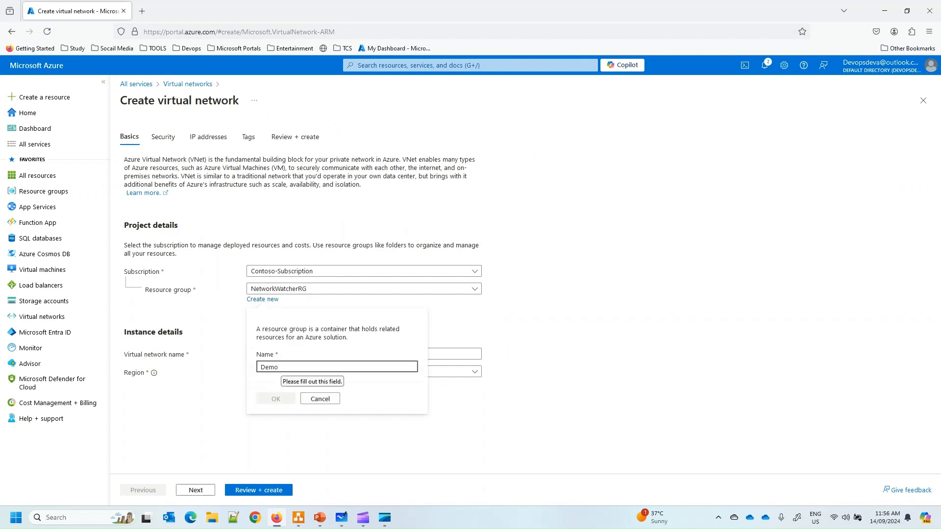
pyautogui.write('-RG')
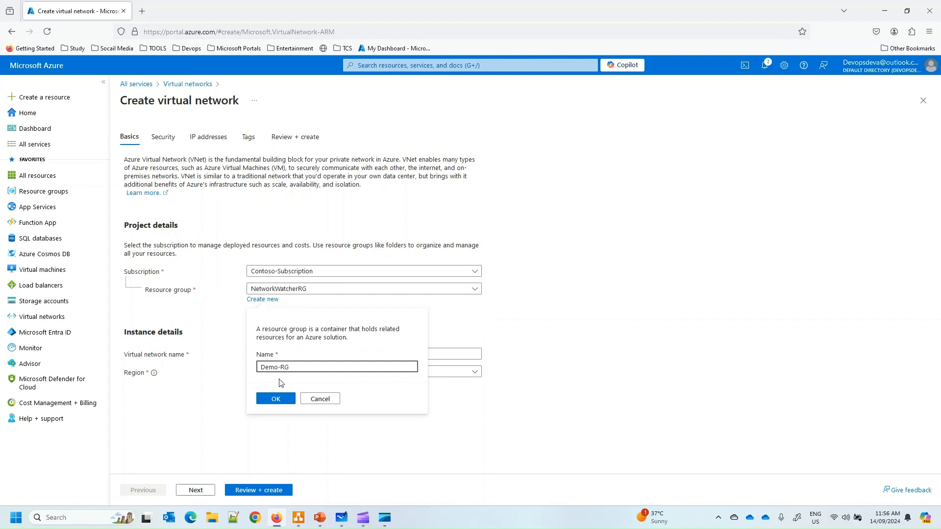
pyautogui.click(273, 399)
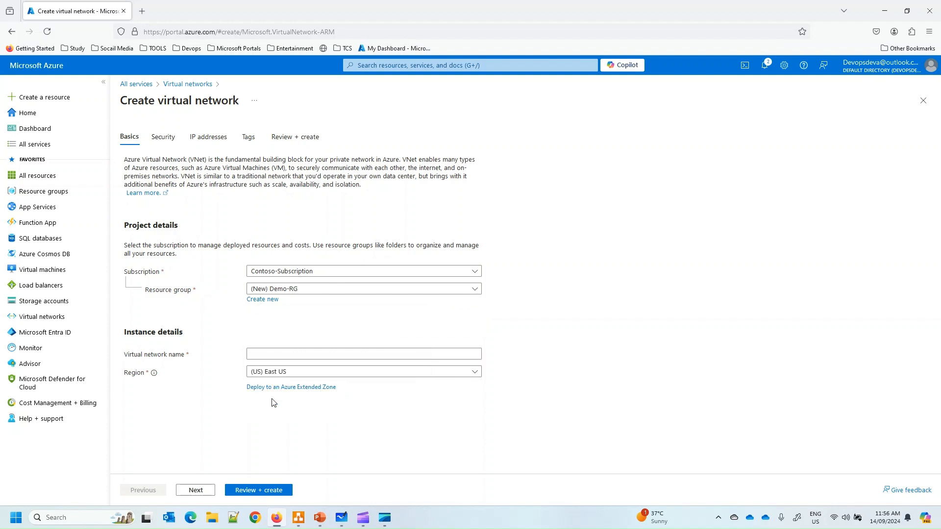
# Keep East US as the region, name the network Demo-VNET, and continue to Security
pyautogui.click(270, 372)
pyautogui.click(516, 381)
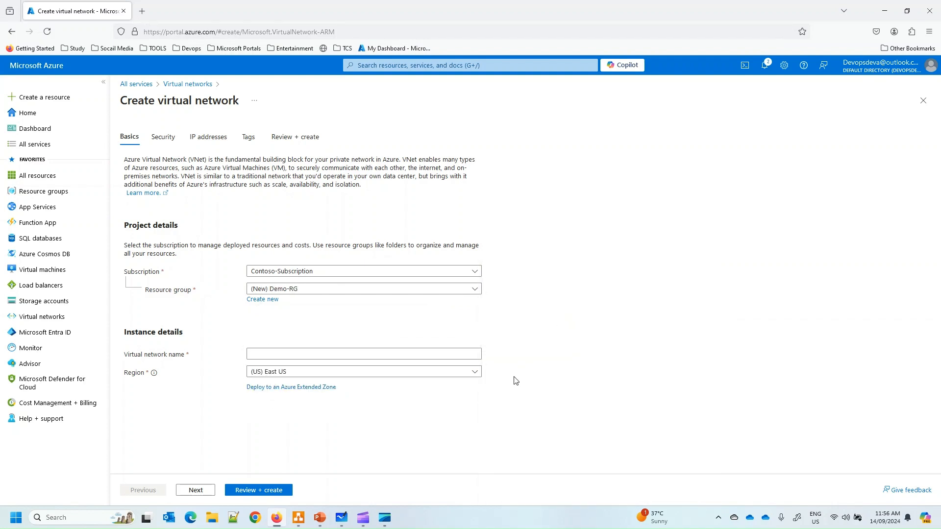
pyautogui.click(281, 353)
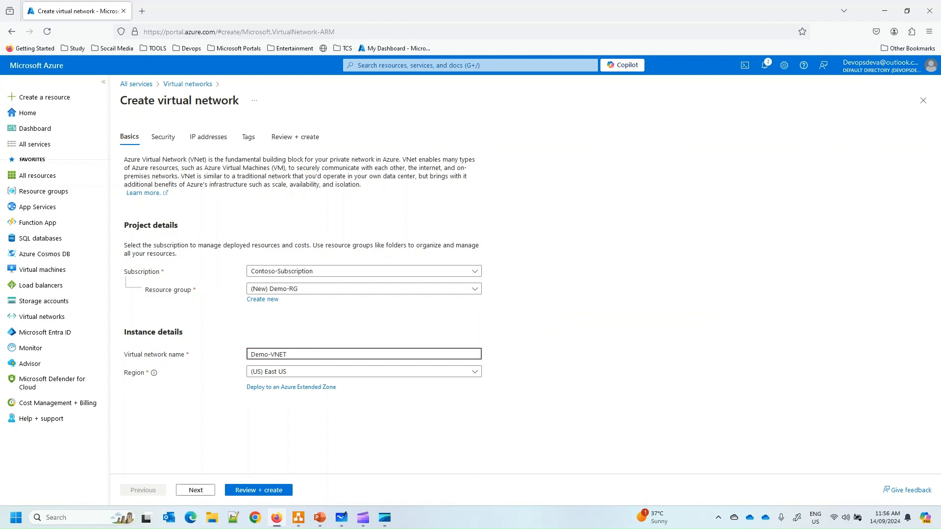
pyautogui.click(195, 490)
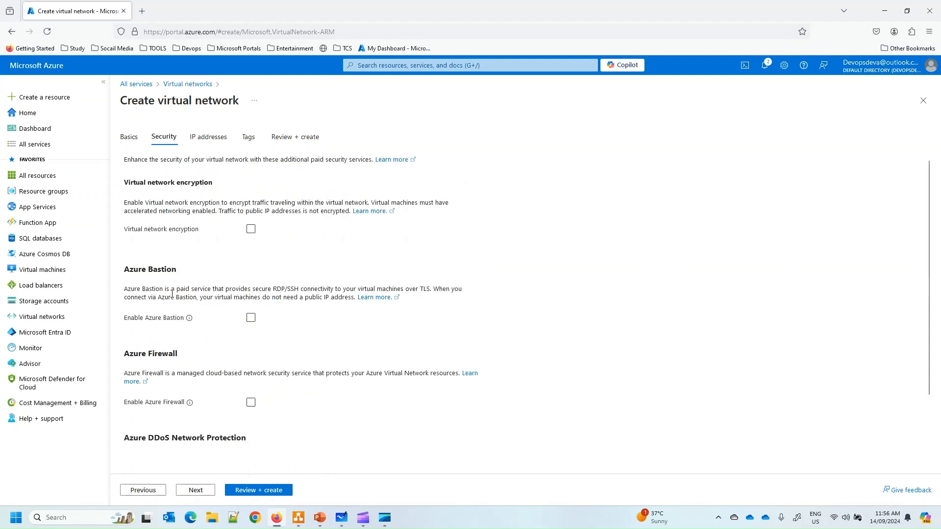
# On IP addresses, review the 10.0.0.0/16 space (65,536 addresses) and delete the default subnet
pyautogui.click(196, 490)
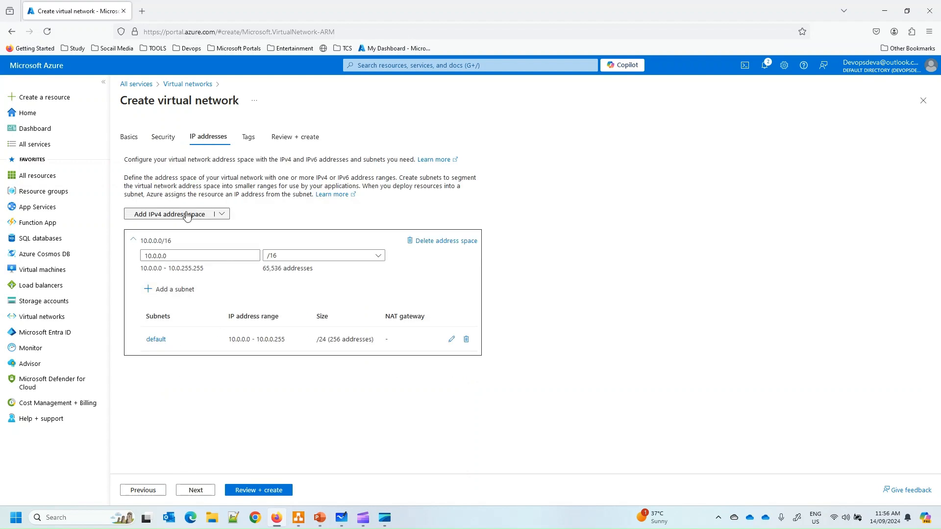
pyautogui.moveTo(144, 240); pyautogui.dragTo(175, 248)
pyautogui.click(169, 244)
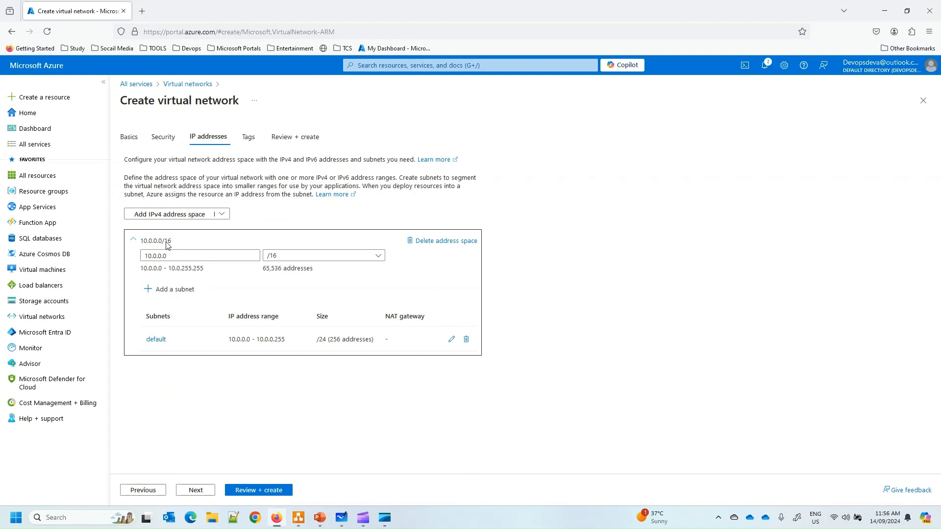
pyautogui.moveTo(167, 245); pyautogui.dragTo(152, 244)
pyautogui.moveTo(153, 244); pyautogui.dragTo(164, 246)
pyautogui.doubleClick(165, 241)
pyautogui.moveTo(263, 269); pyautogui.dragTo(281, 276)
pyautogui.moveTo(208, 272); pyautogui.dragTo(145, 273)
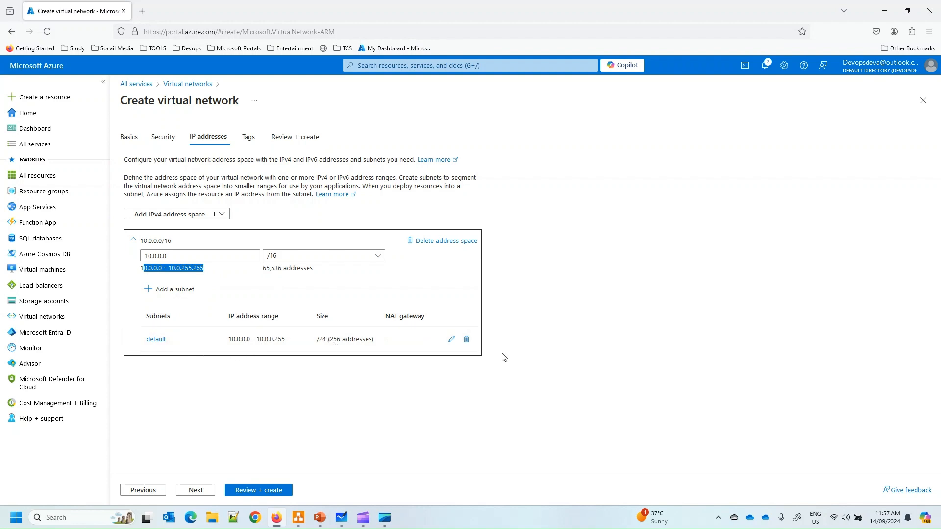
pyautogui.click(466, 340)
# Start a new subnet and name it Websubnet
pyautogui.click(170, 290)
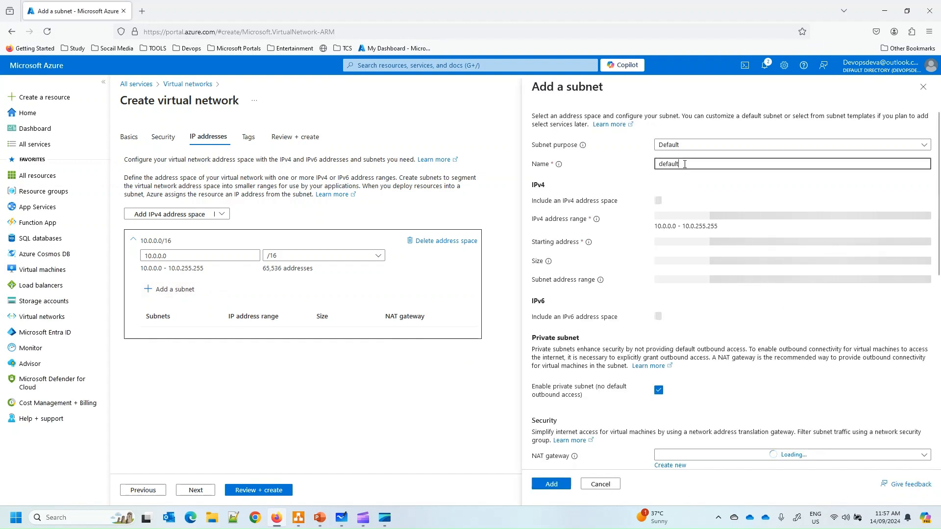
pyautogui.press('BackSpace')
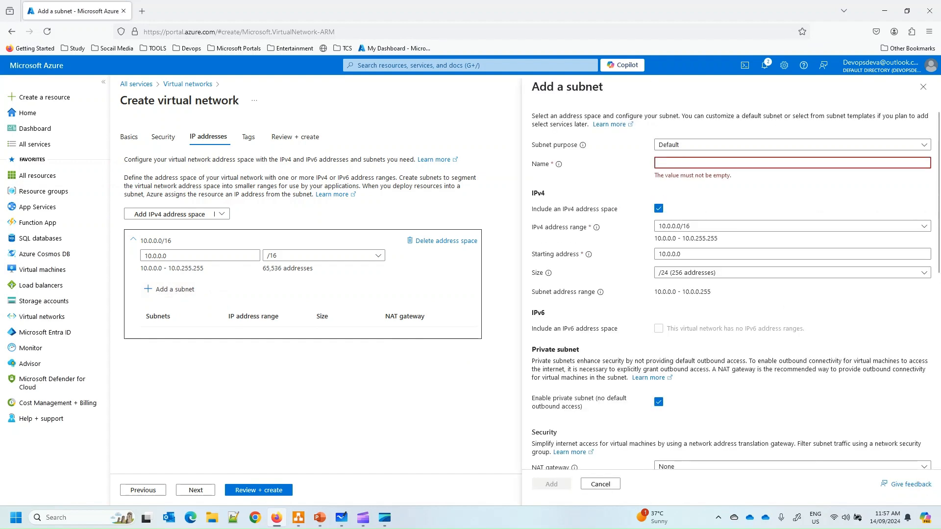
pyautogui.write('D')
pyautogui.press('BackSpace')
pyautogui.write('D')
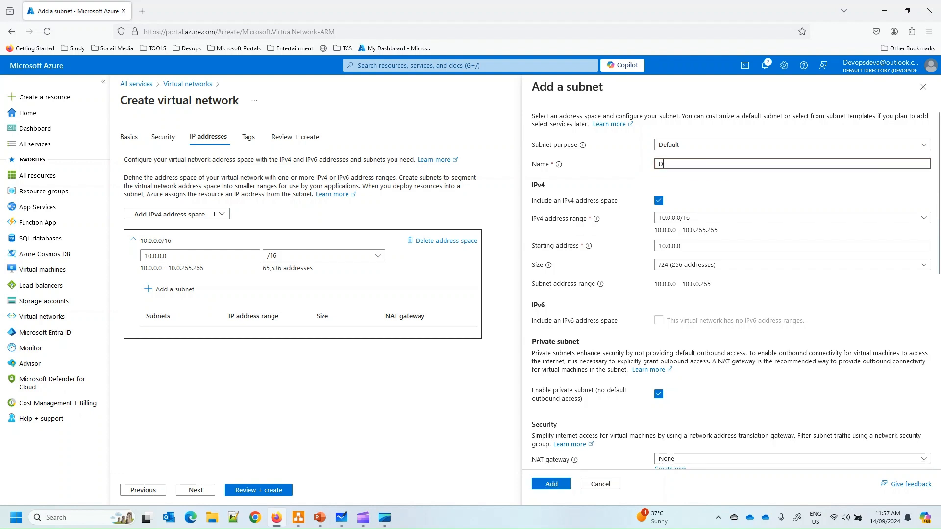
pyautogui.press('BackSpace')
pyautogui.write('Websub')
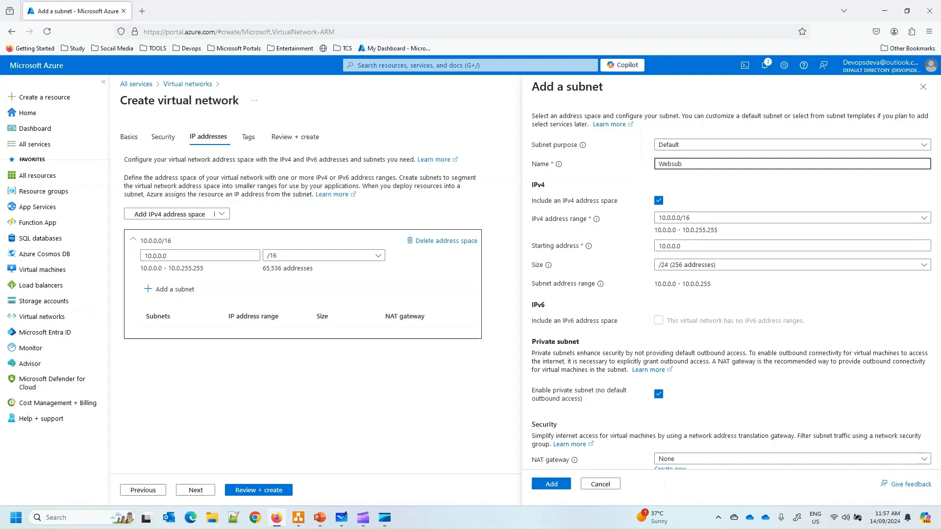
pyautogui.write('net')
# Keep the 10.0.0.0/16 range, set size /28 (16 addresses), and add the subnet
pyautogui.moveTo(655, 231); pyautogui.dragTo(721, 236)
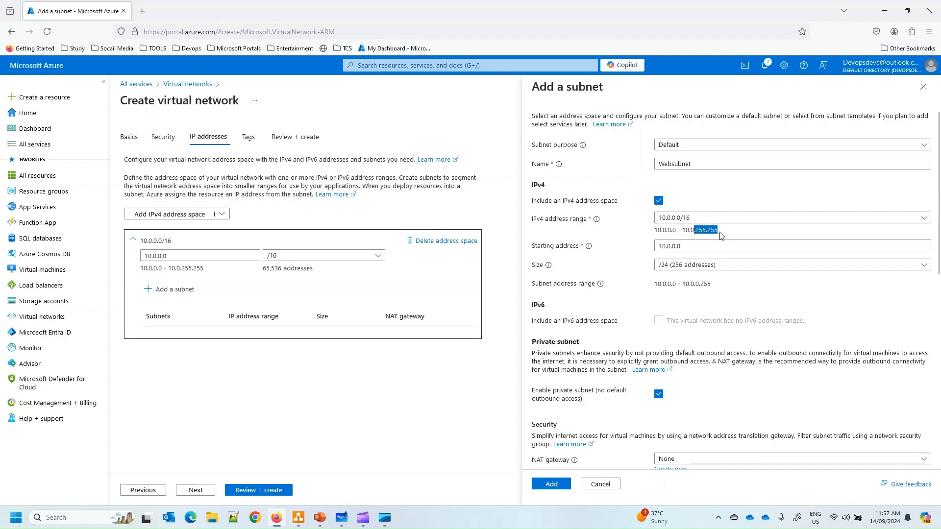
pyautogui.click(709, 230)
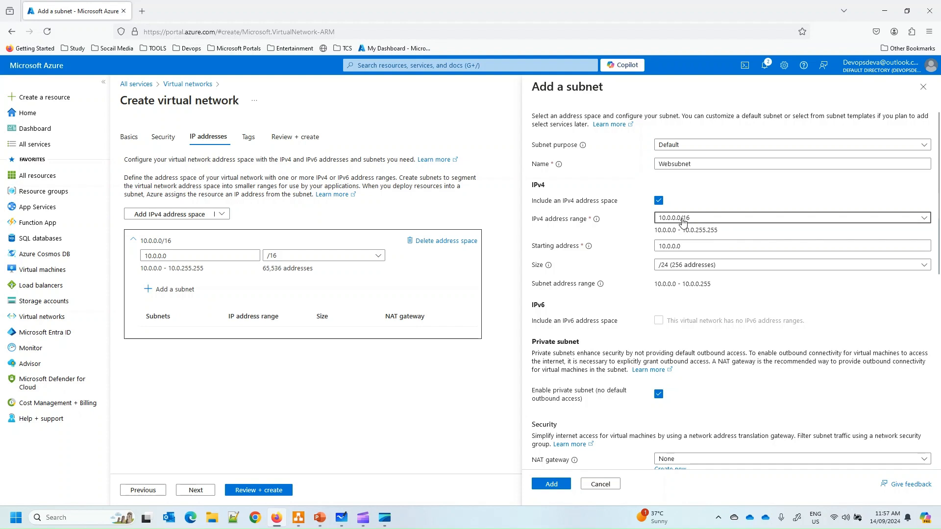
pyautogui.click(683, 222)
pyautogui.click(654, 231)
pyautogui.moveTo(696, 230); pyautogui.dragTo(714, 230)
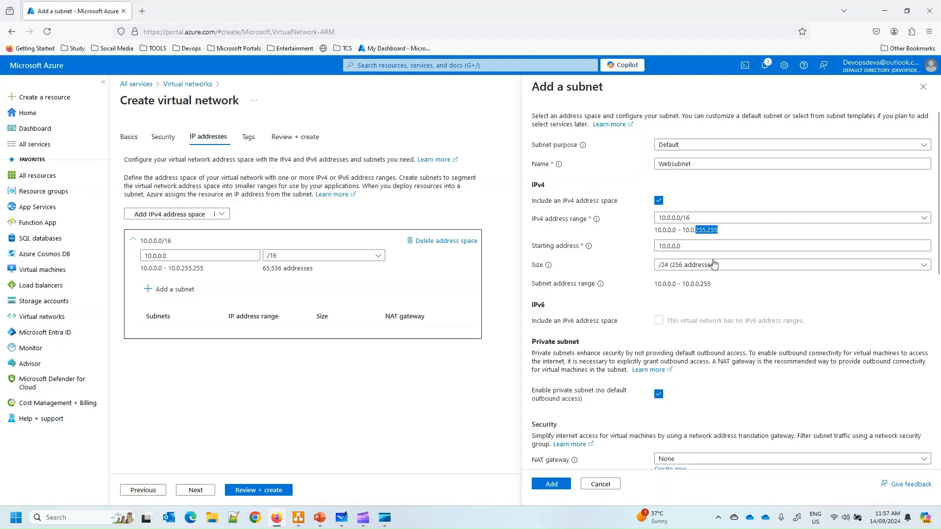
pyautogui.click(683, 267)
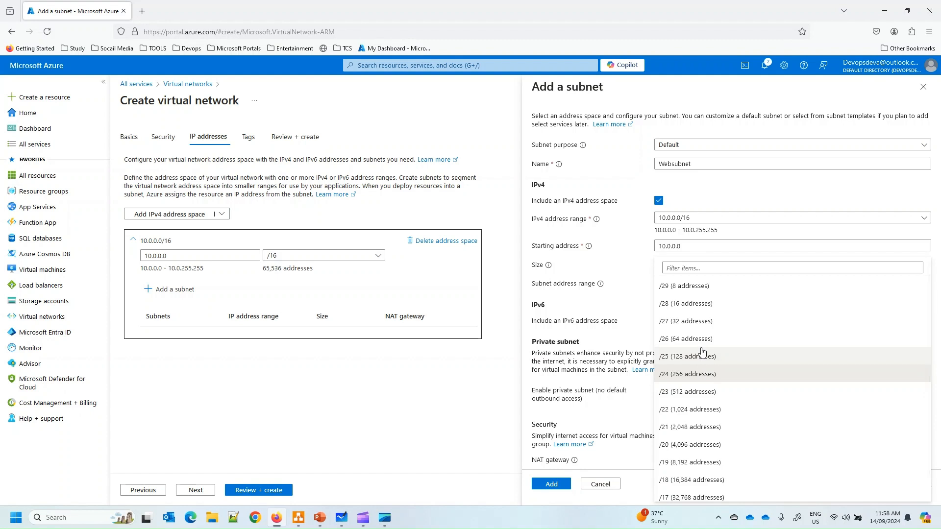
pyautogui.click(697, 304)
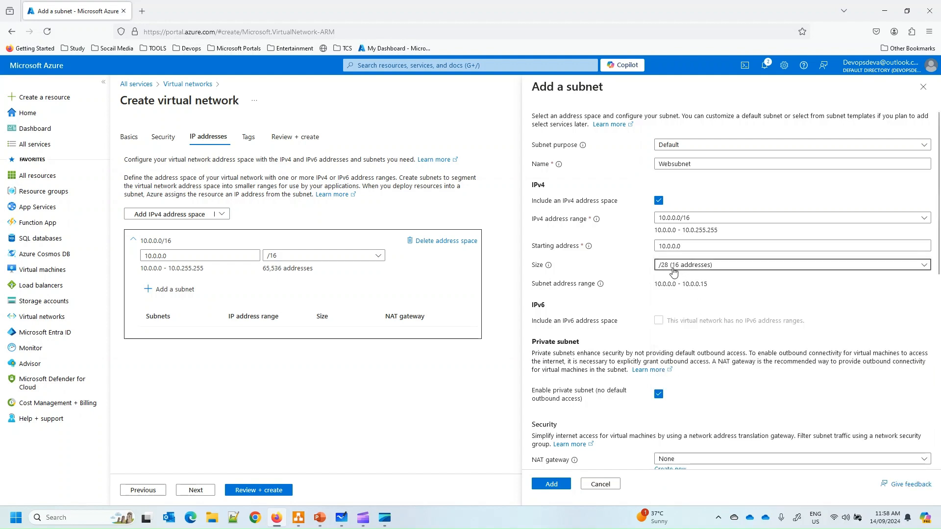
pyautogui.click(565, 486)
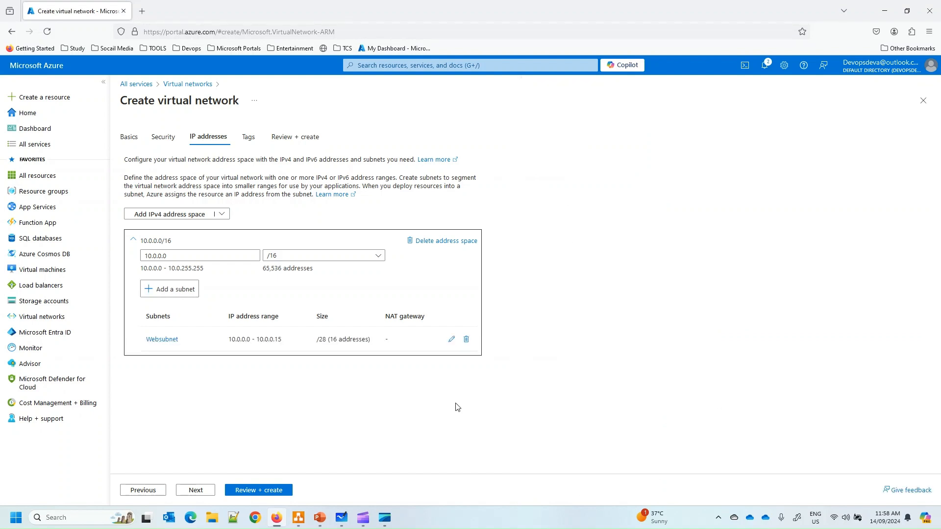
# Advance the wizard through the Tags tab to Review + create
pyautogui.moveTo(331, 342); pyautogui.dragTo(356, 345)
pyautogui.click(329, 367)
pyautogui.click(202, 492)
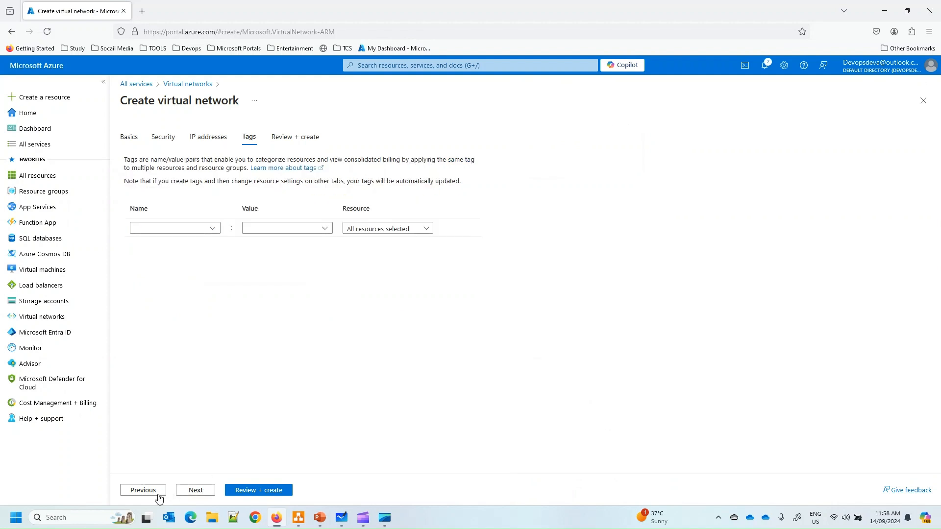
pyautogui.click(195, 491)
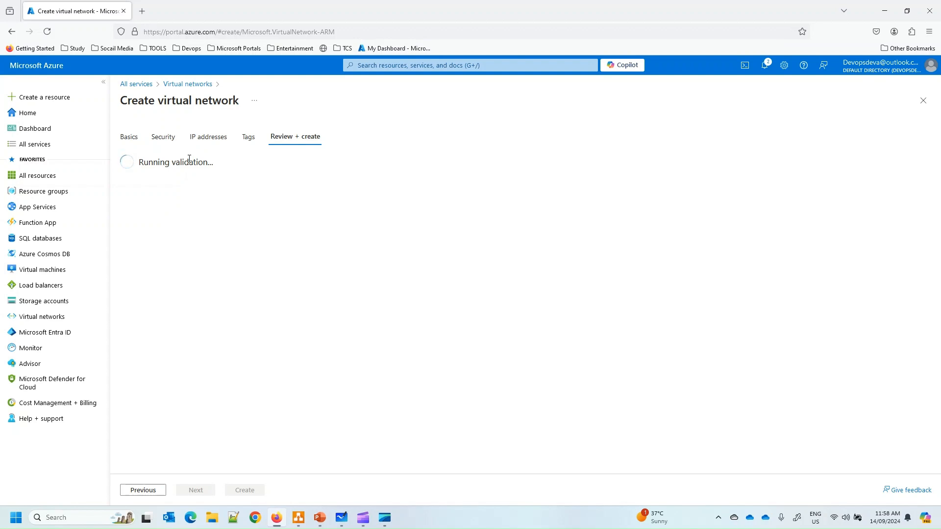
# Create Demo-VNET, confirm the deployment succeeded in Notifications, and return Home
pyautogui.click(250, 491)
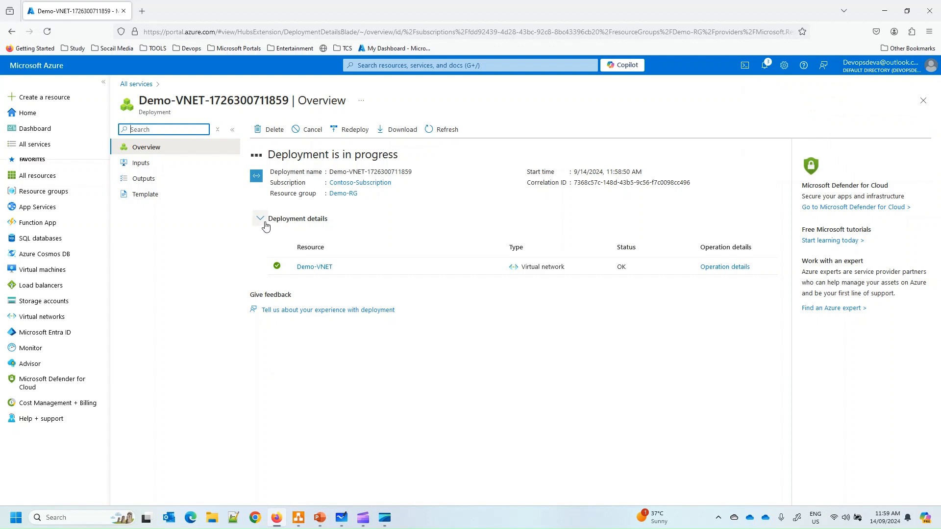
pyautogui.click(765, 69)
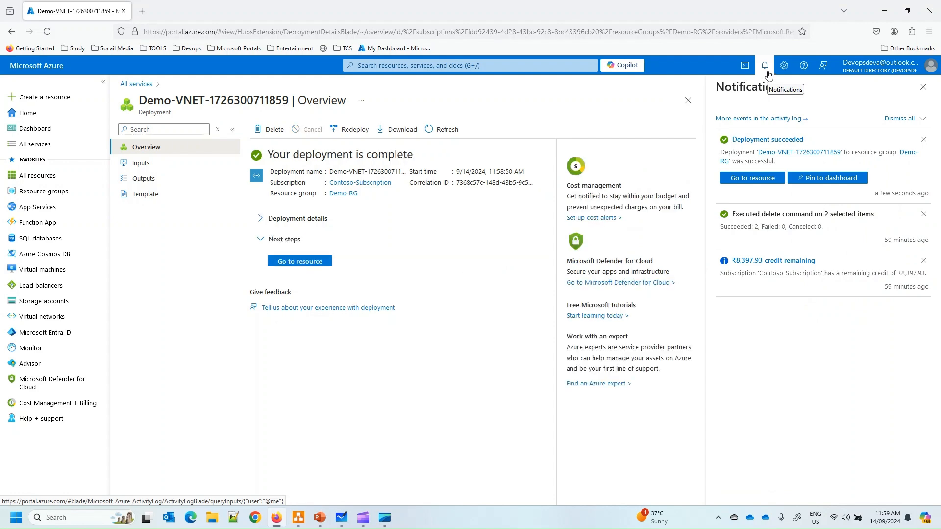
pyautogui.click(253, 227)
pyautogui.moveTo(279, 154); pyautogui.dragTo(403, 155)
pyautogui.click(35, 70)
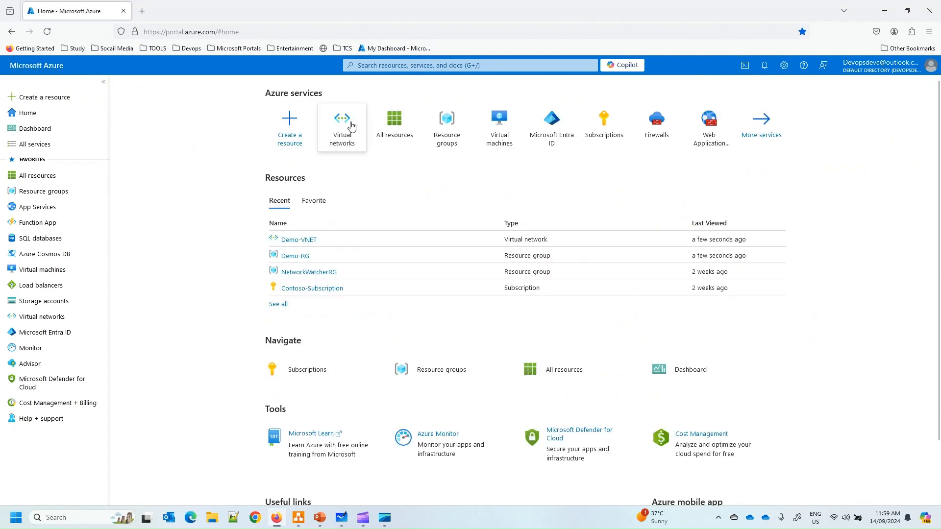
# Open Demo-VNET, review its 10.0.0.0/16 address space of 65,536 addresses, then view Connected devices
pyautogui.click(349, 127)
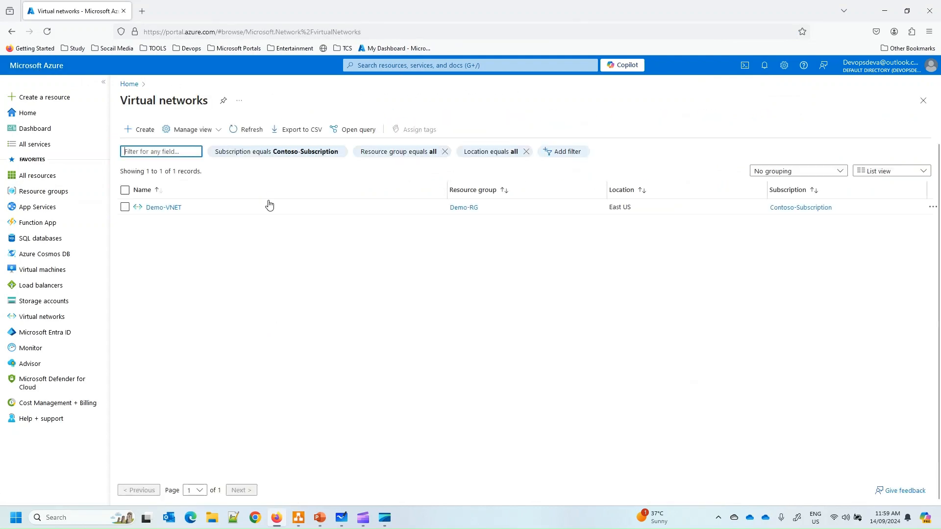
pyautogui.click(101, 85)
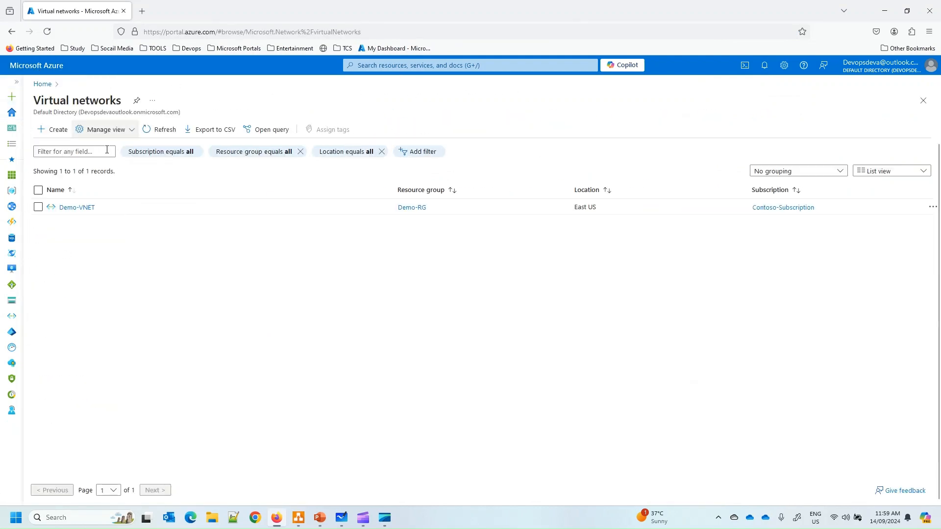
pyautogui.click(76, 208)
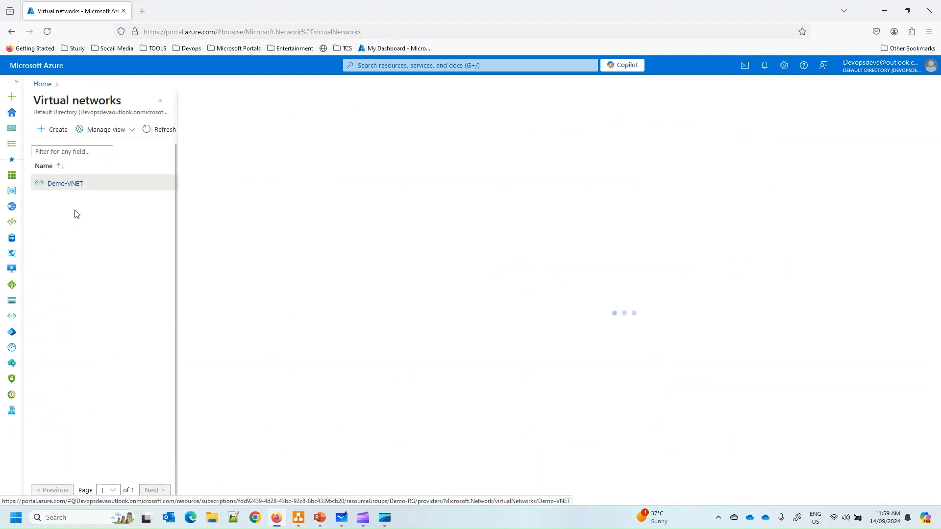
pyautogui.click(161, 100)
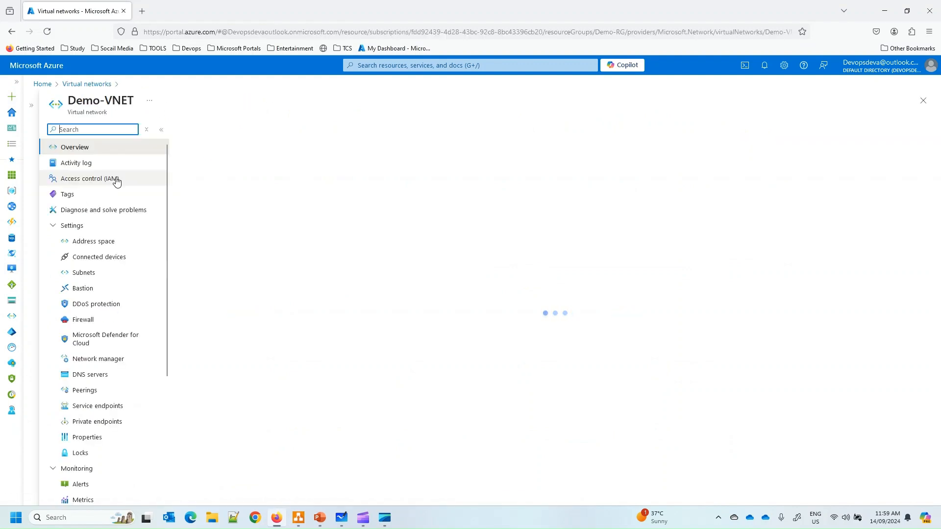
pyautogui.click(104, 248)
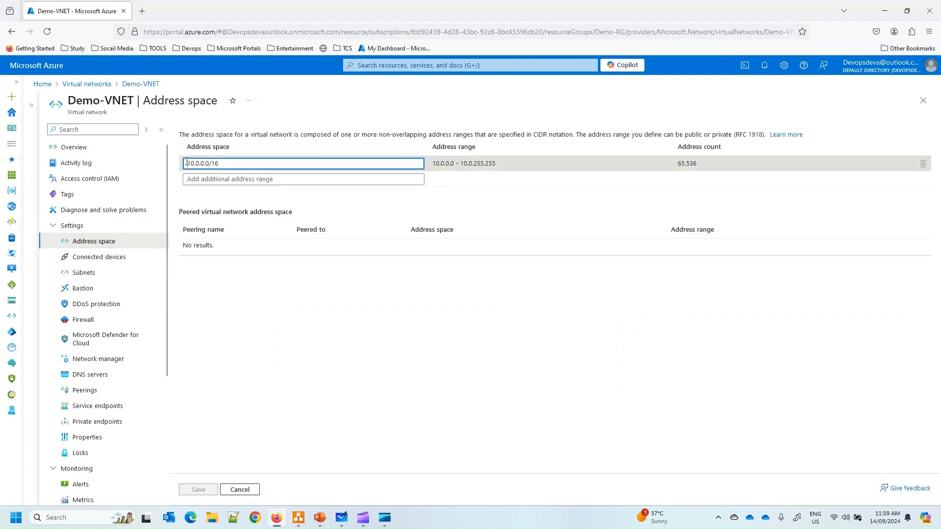
pyautogui.moveTo(187, 163); pyautogui.dragTo(231, 163)
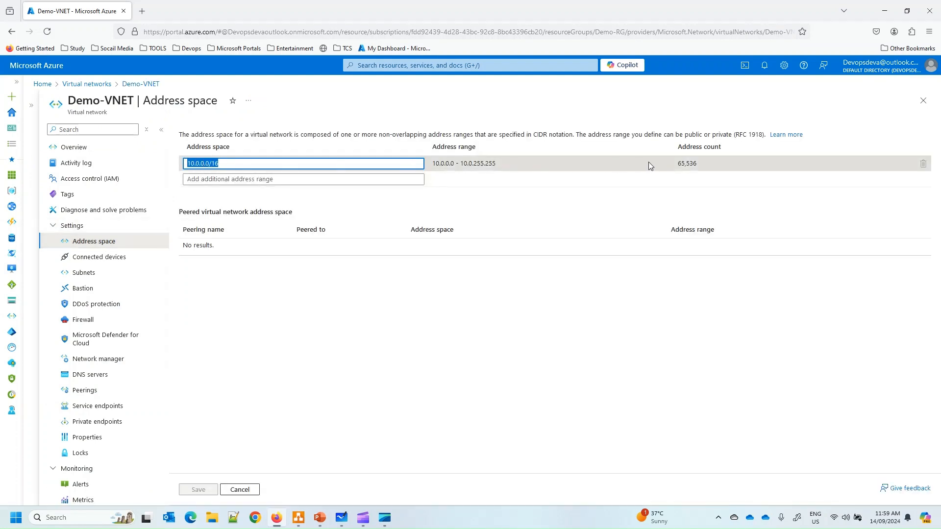
pyautogui.moveTo(677, 164); pyautogui.dragTo(690, 164)
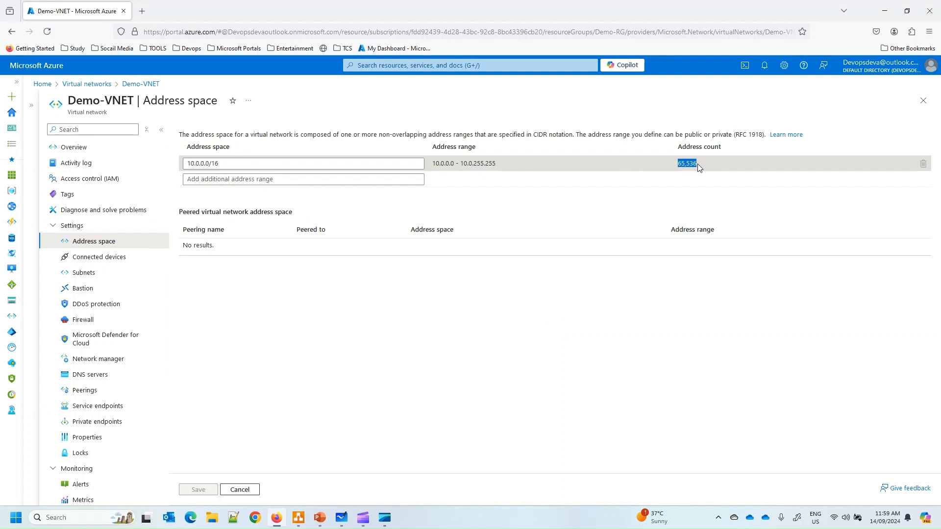
pyautogui.click(114, 257)
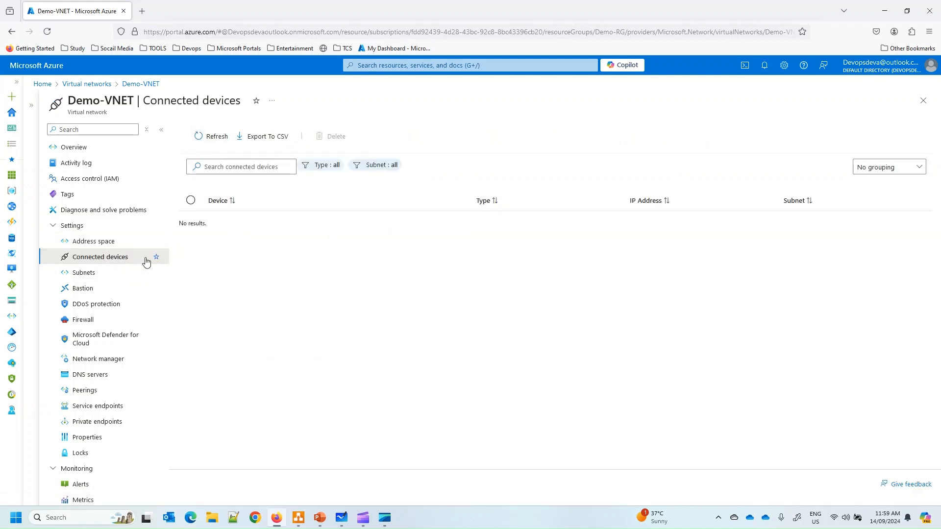
# Open Demo-VNET's Subnets and point out Websubnet 10.0.0.0/28 has only 11 available IPs
pyautogui.click(89, 274)
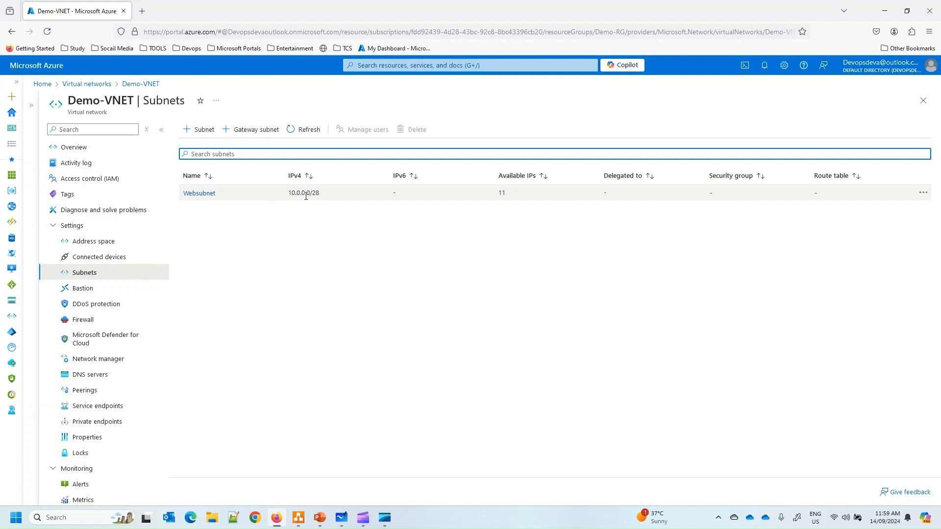
pyautogui.doubleClick(503, 193)
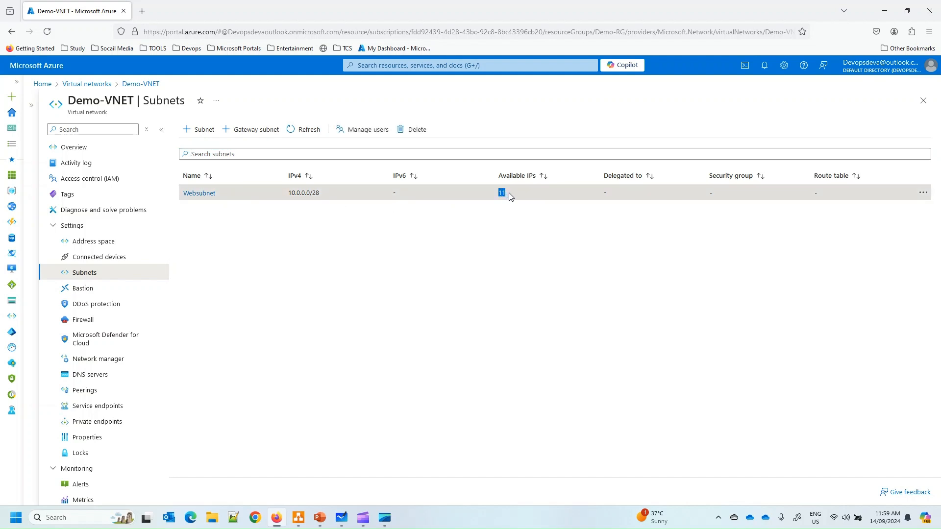
pyautogui.click(509, 193)
pyautogui.moveTo(374, 198); pyautogui.dragTo(511, 194)
pyautogui.click(492, 212)
pyautogui.click(323, 273)
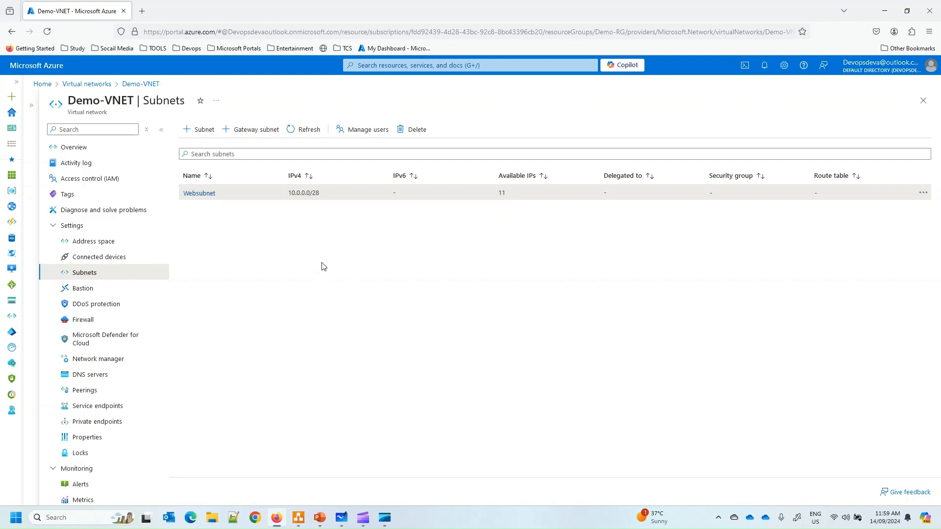
pyautogui.click(343, 520)
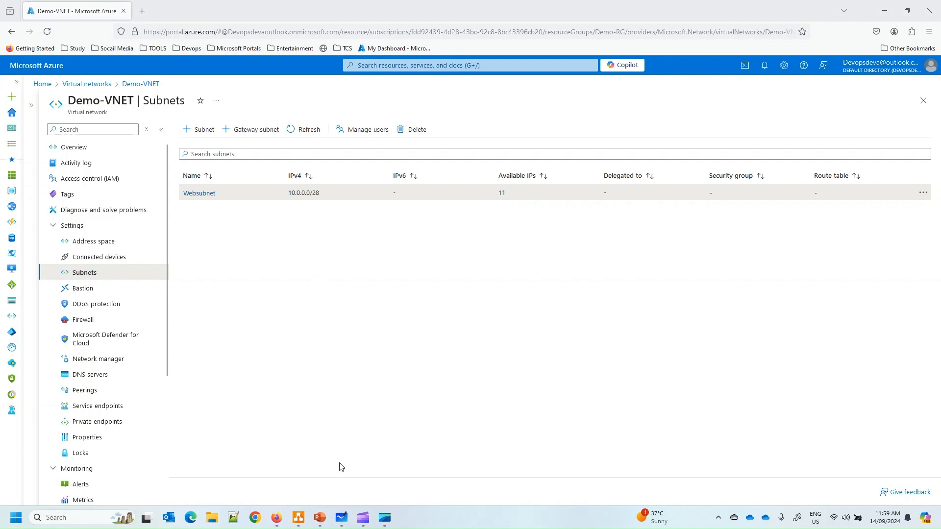
# Handwrite 'Subnet (3)' and an underlined 'System Default' heading on the whiteboard
pyautogui.click(342, 520)
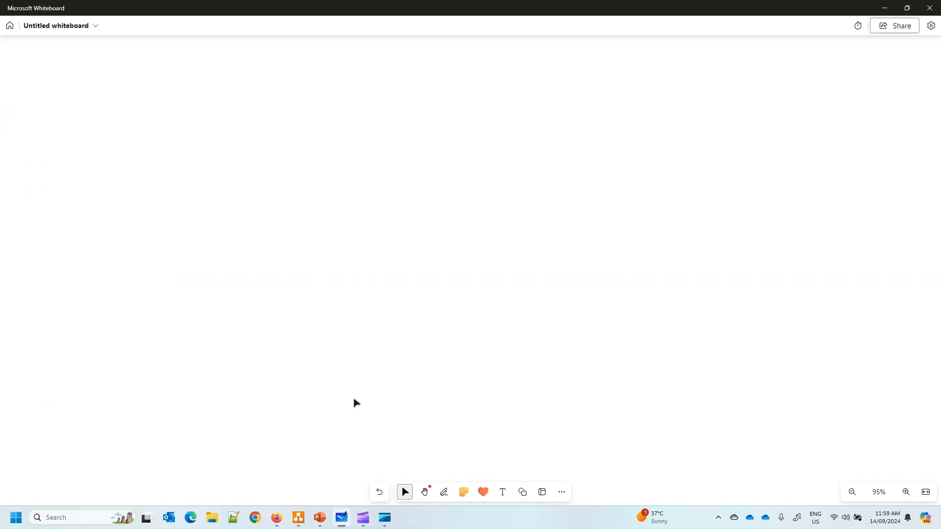
pyautogui.hotkey('alt', 'w')
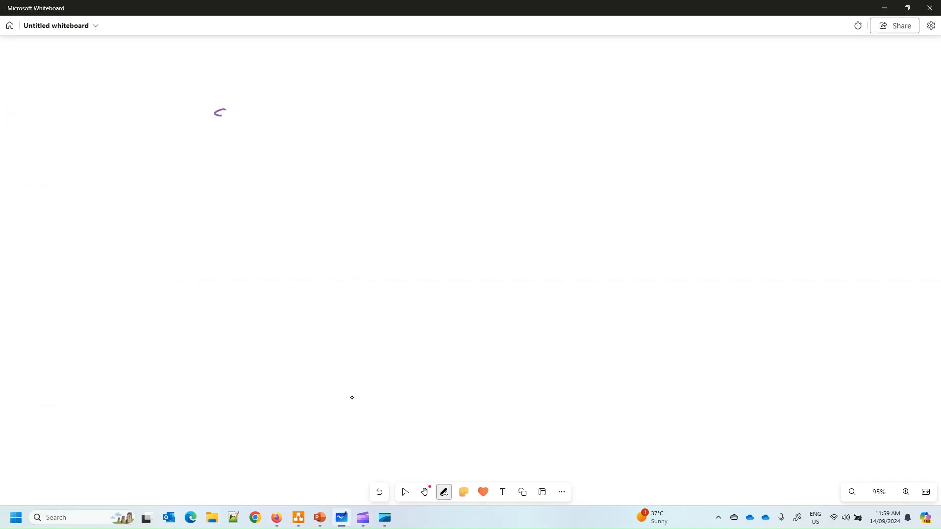
pyautogui.moveTo(216, 114); pyautogui.dragTo(288, 124)
pyautogui.moveTo(316, 169)
pyautogui.mouseDown()
pyautogui.moveTo(293, 167)
pyautogui.moveTo(346, 182)
pyautogui.mouseUp()
pyautogui.moveTo(286, 194); pyautogui.dragTo(336, 192)
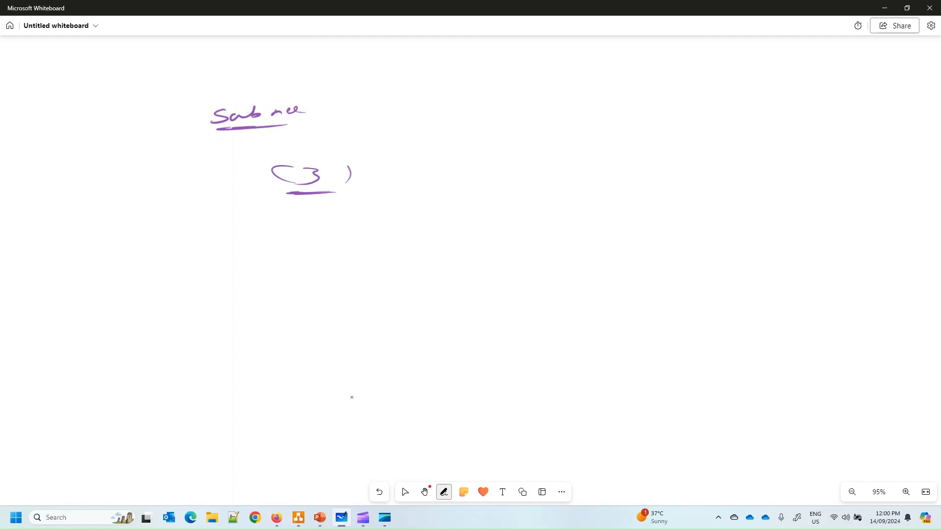
pyautogui.moveTo(314, 226); pyautogui.dragTo(293, 237)
pyautogui.click(322, 228)
pyautogui.moveTo(362, 219)
pyautogui.mouseDown()
pyautogui.moveTo(354, 235)
pyautogui.moveTo(371, 234)
pyautogui.mouseUp()
pyautogui.moveTo(382, 230); pyautogui.dragTo(414, 226)
pyautogui.moveTo(435, 220)
pyautogui.mouseDown()
pyautogui.moveTo(434, 235)
pyautogui.moveTo(463, 228)
pyautogui.mouseUp()
pyautogui.moveTo(470, 227); pyautogui.dragTo(552, 230)
pyautogui.moveTo(553, 231); pyautogui.dragTo(583, 210)
pyautogui.moveTo(276, 248); pyautogui.dragTo(333, 246)
pyautogui.moveTo(310, 248); pyautogui.dragTo(461, 242)
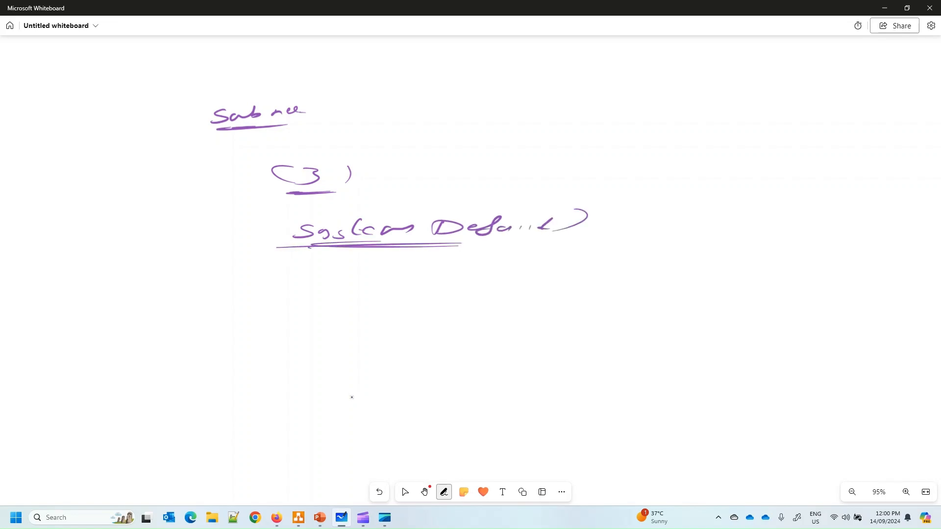
# Write '(3) = DNS, DHCP, Gateway' under System Default
pyautogui.moveTo(326, 283); pyautogui.dragTo(343, 302)
pyautogui.moveTo(372, 280)
pyautogui.mouseDown()
pyautogui.moveTo(386, 293)
pyautogui.moveTo(365, 303)
pyautogui.mouseUp()
pyautogui.moveTo(413, 288); pyautogui.dragTo(433, 288)
pyautogui.moveTo(408, 295); pyautogui.dragTo(431, 294)
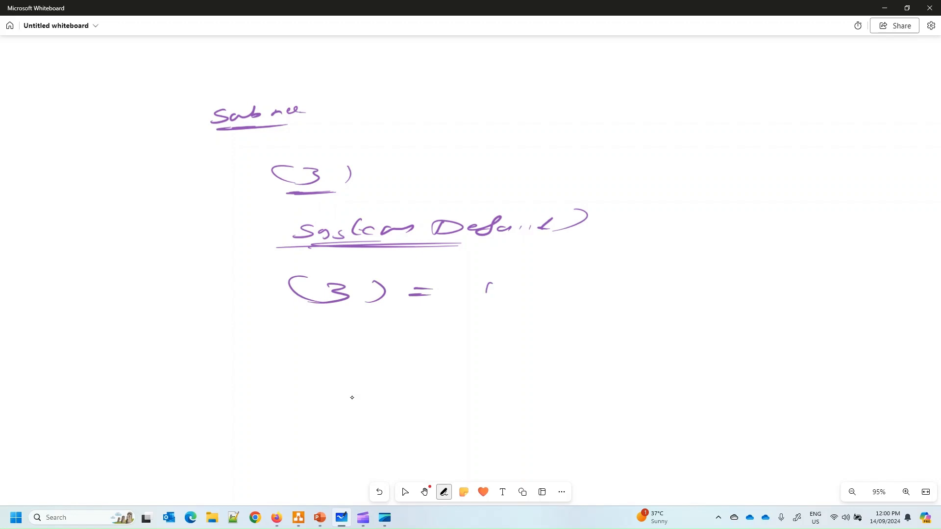
pyautogui.moveTo(486, 284); pyautogui.dragTo(553, 297)
pyautogui.moveTo(590, 278); pyautogui.dragTo(542, 299)
pyautogui.moveTo(483, 325); pyautogui.dragTo(536, 339)
pyautogui.moveTo(555, 324)
pyautogui.mouseDown()
pyautogui.moveTo(553, 340)
pyautogui.moveTo(558, 332)
pyautogui.mouseUp()
pyautogui.moveTo(594, 324)
pyautogui.mouseDown()
pyautogui.moveTo(588, 337)
pyautogui.moveTo(604, 338)
pyautogui.mouseUp()
pyautogui.moveTo(608, 322); pyautogui.dragTo(589, 333)
pyautogui.moveTo(507, 362)
pyautogui.mouseDown()
pyautogui.moveTo(505, 376)
pyautogui.moveTo(639, 364)
pyautogui.moveTo(671, 376)
pyautogui.mouseUp()
pyautogui.moveTo(532, 395); pyautogui.dragTo(599, 395)
pyautogui.click(404, 492)
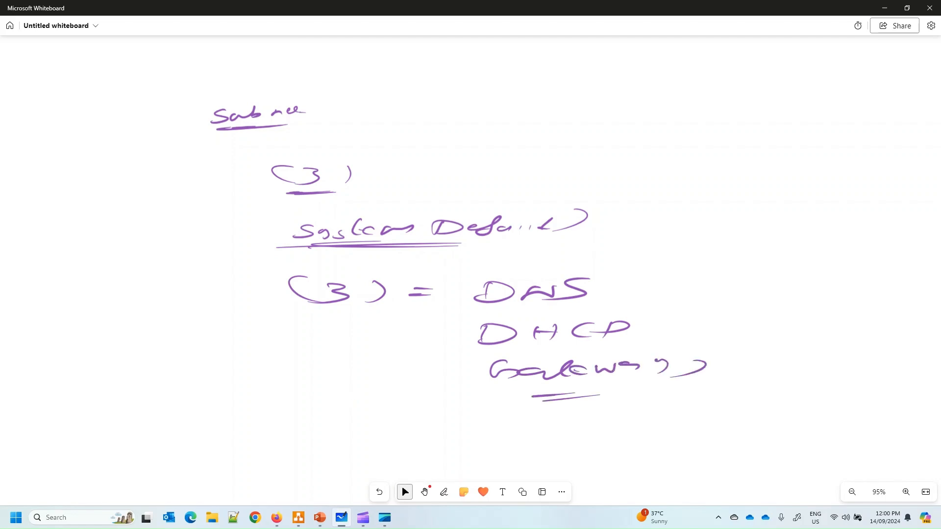
# Add an underlined '(16)', mark DNS, DHCP and Gateway, then minimize the whiteboard
pyautogui.click(444, 492)
pyautogui.moveTo(106, 184); pyautogui.dragTo(77, 210)
pyautogui.moveTo(143, 174); pyautogui.dragTo(142, 202)
pyautogui.moveTo(59, 216); pyautogui.dragTo(136, 212)
pyautogui.moveTo(53, 222); pyautogui.dragTo(107, 220)
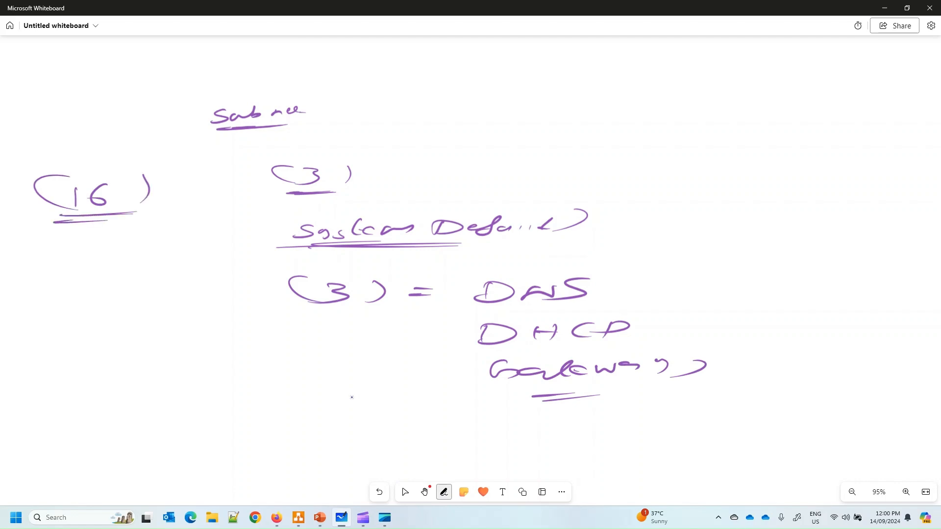
pyautogui.moveTo(105, 184); pyautogui.dragTo(113, 203)
pyautogui.moveTo(329, 289); pyautogui.dragTo(324, 301)
pyautogui.moveTo(618, 289); pyautogui.dragTo(701, 271)
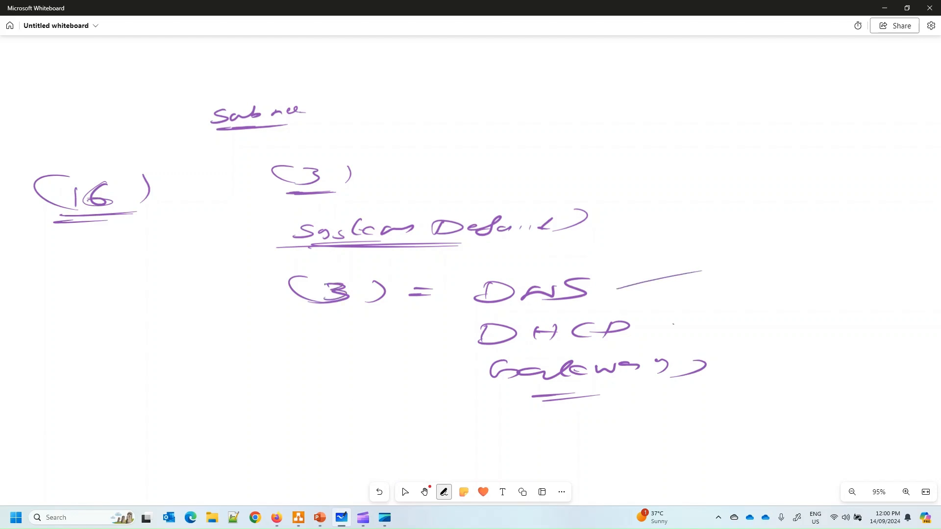
pyautogui.moveTo(673, 324); pyautogui.dragTo(742, 310)
pyautogui.moveTo(725, 362); pyautogui.dragTo(797, 346)
pyautogui.click(405, 492)
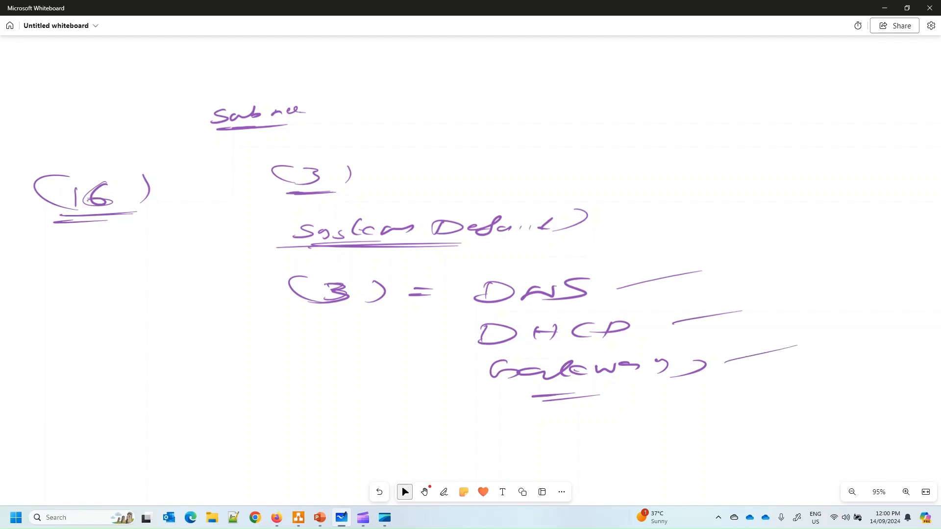
pyautogui.click(885, 8)
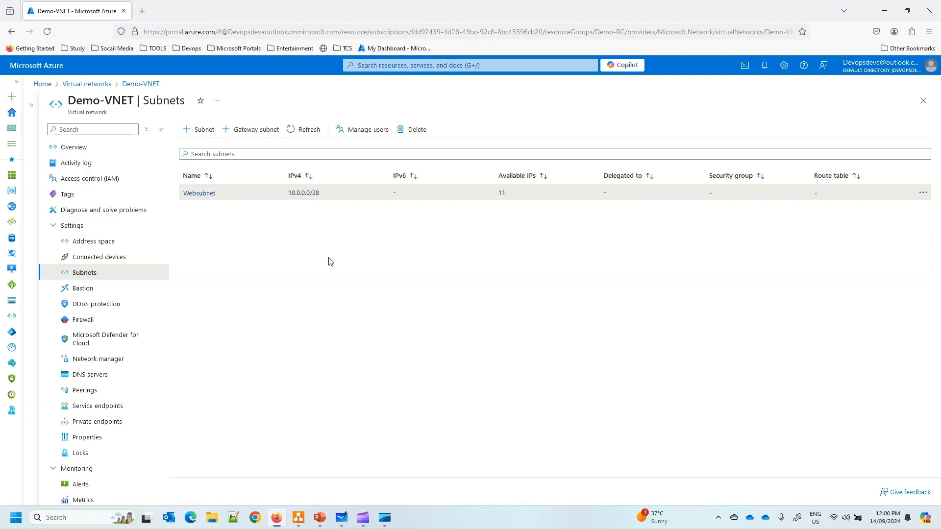
# Start a new subnet named Datatier, keeping size /24
pyautogui.click(194, 129)
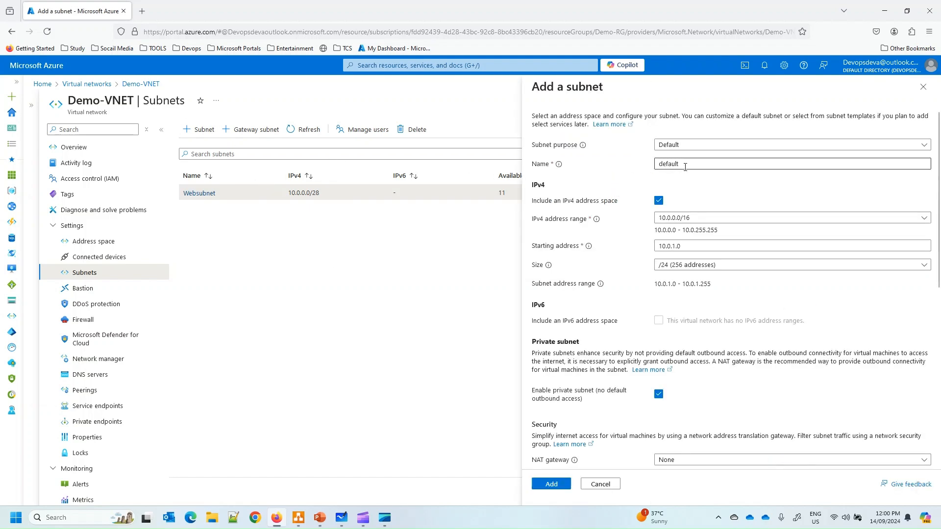
pyautogui.press('BackSpace')
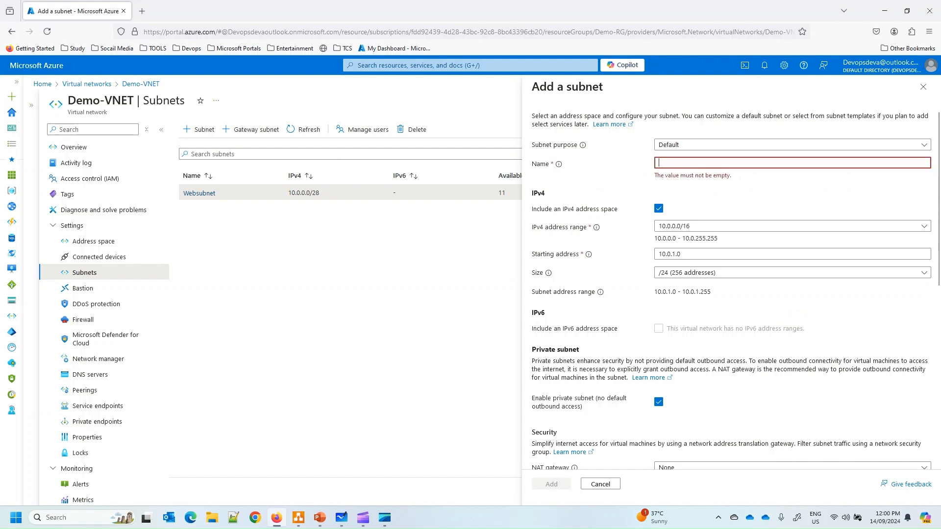
pyautogui.write('Datatier')
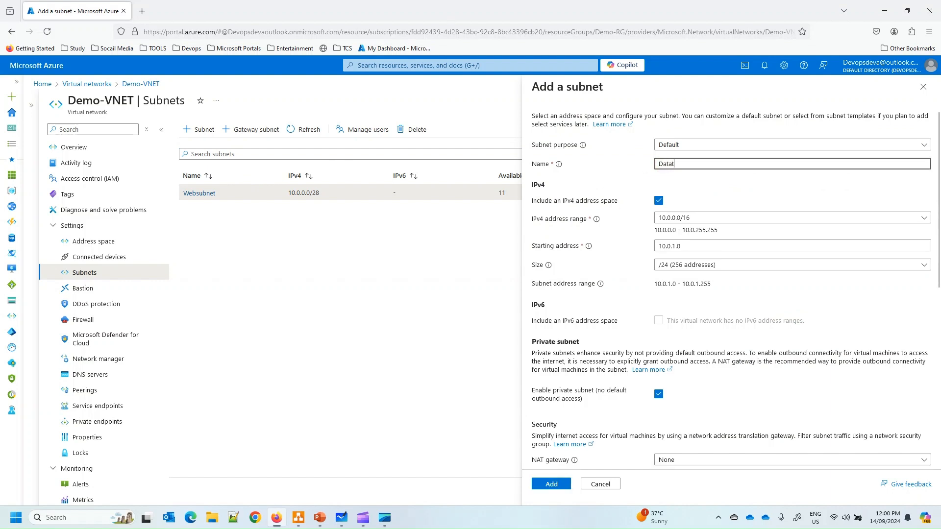
pyautogui.click(691, 265)
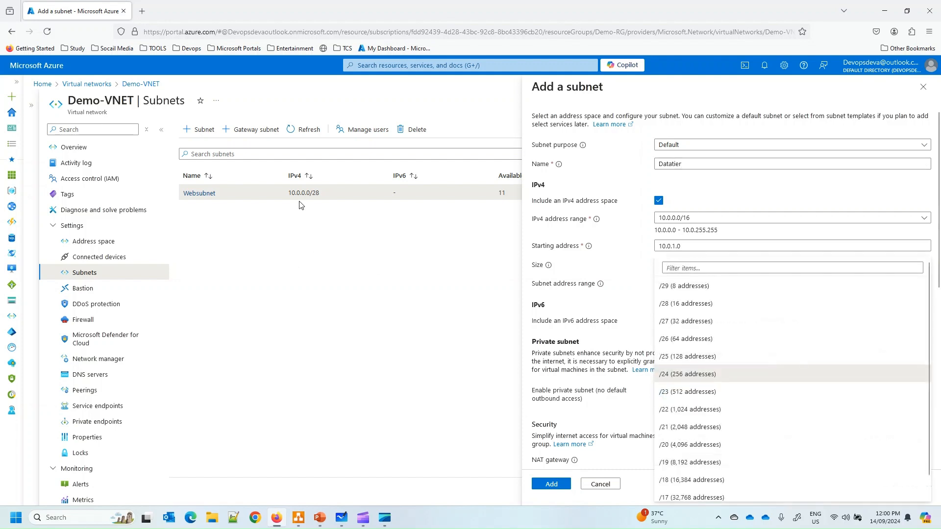
pyautogui.moveTo(289, 193); pyautogui.dragTo(307, 195)
pyautogui.click(663, 247)
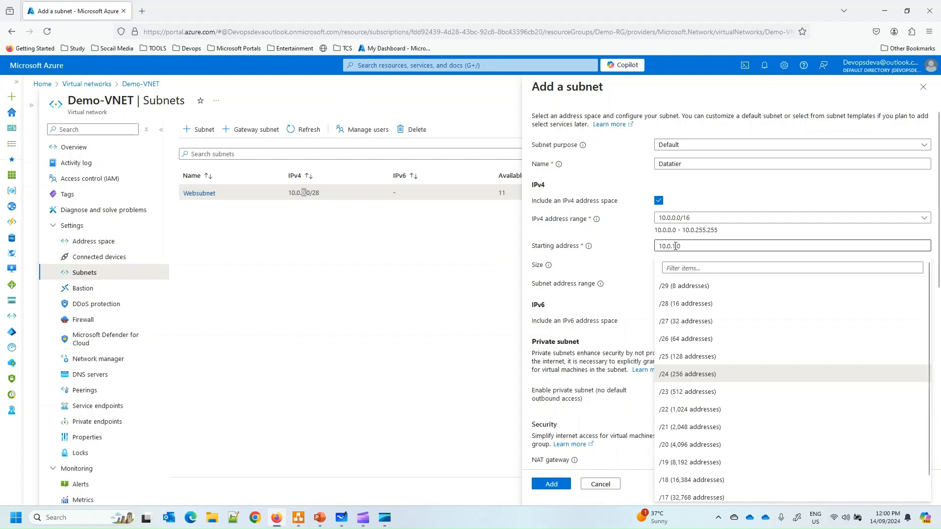
pyautogui.click(676, 246)
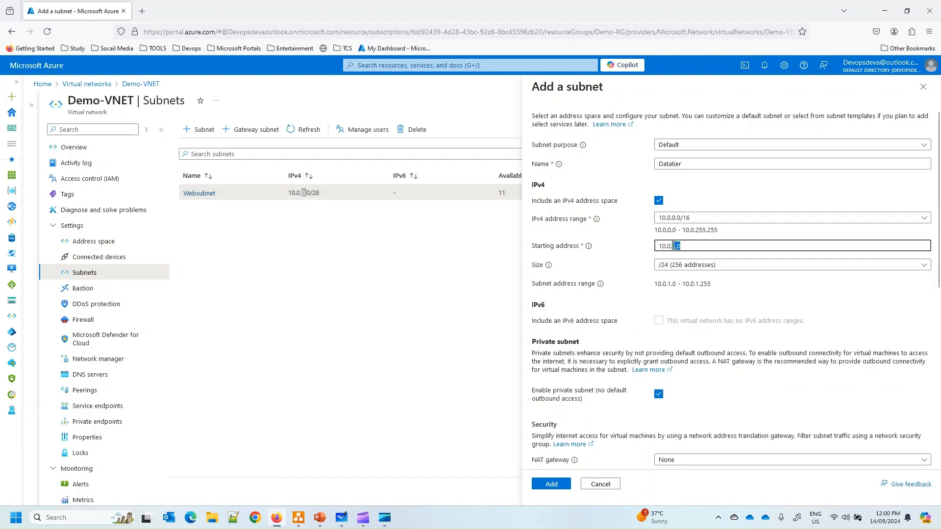
# Keep starting address 10.0.1.0 versus Websubnet, save Datatier, and note its 251 available IPs
pyautogui.click(302, 195)
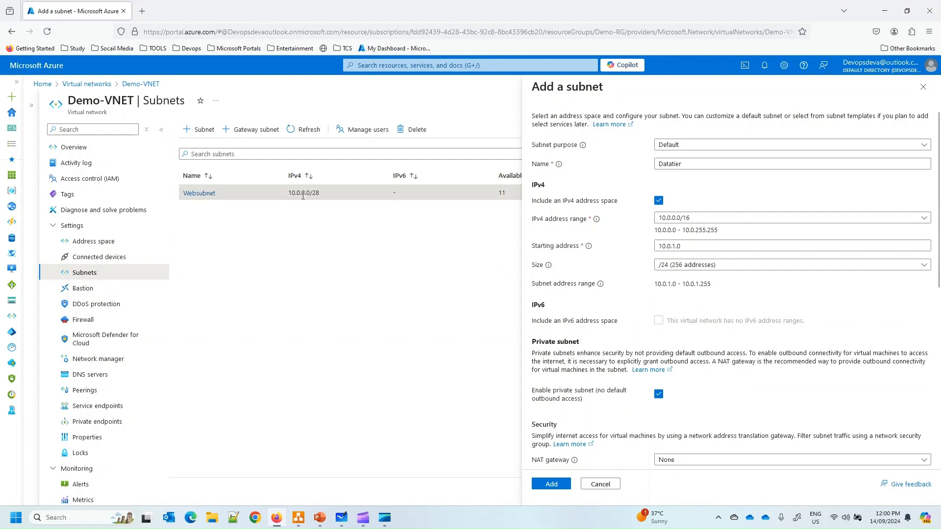
pyautogui.moveTo(302, 195); pyautogui.dragTo(309, 195)
pyautogui.click(678, 246)
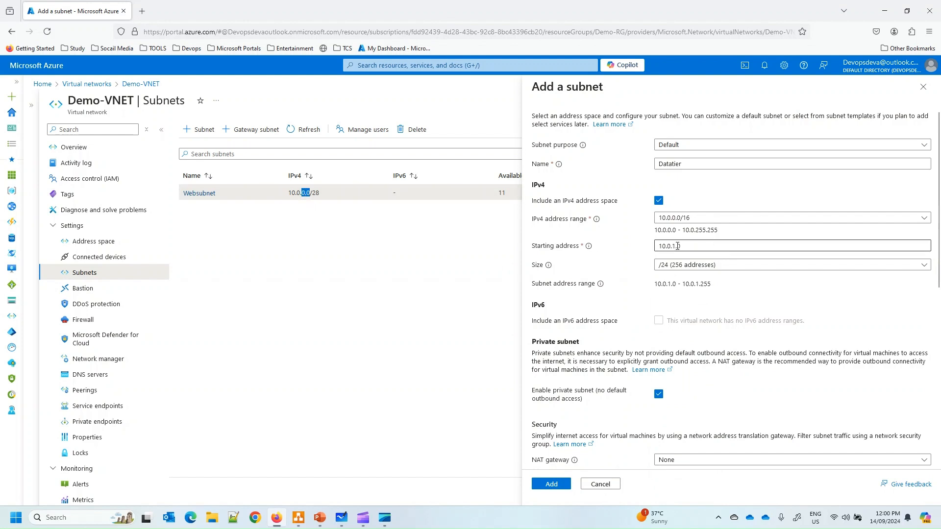
pyautogui.click(681, 246)
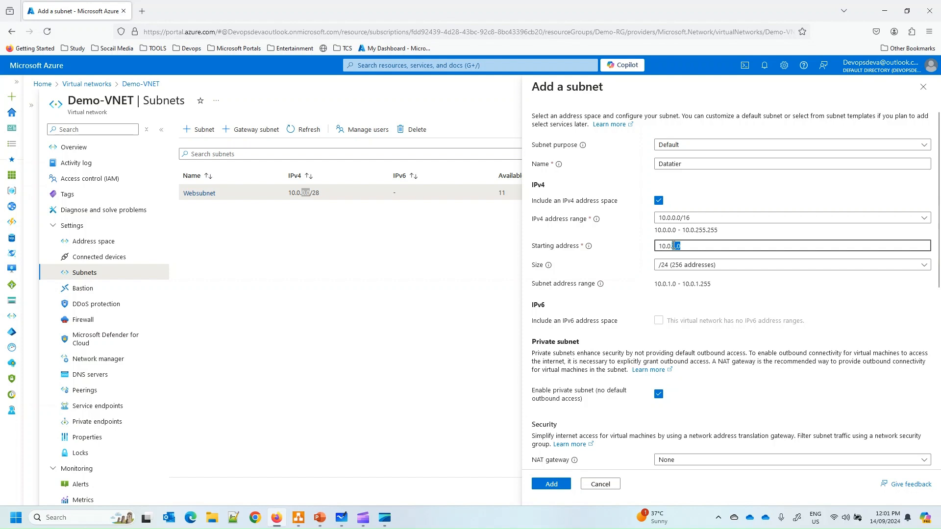
pyautogui.click(685, 247)
pyautogui.click(552, 484)
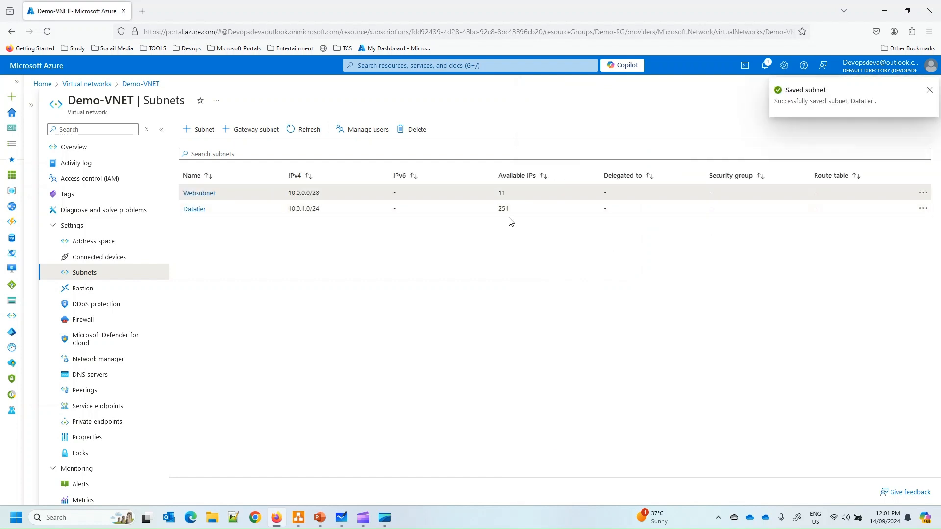
pyautogui.doubleClick(501, 209)
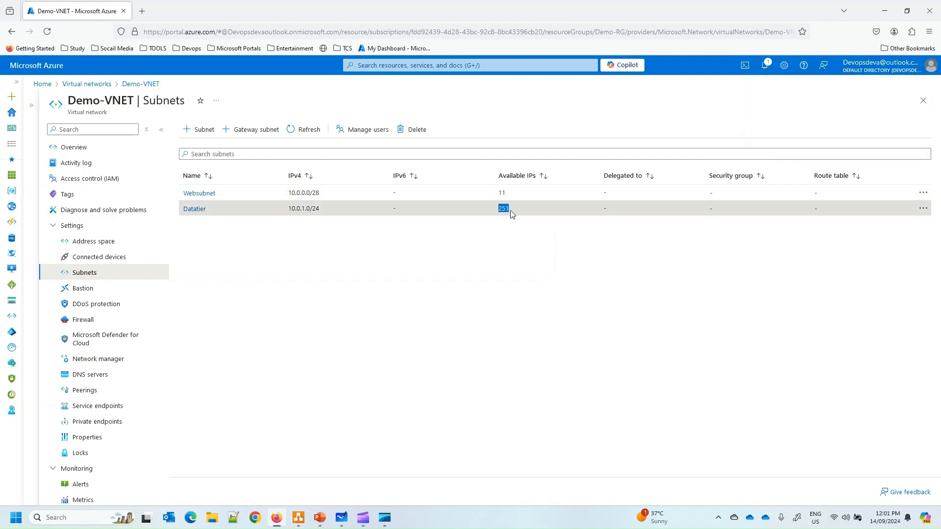
pyautogui.click(506, 249)
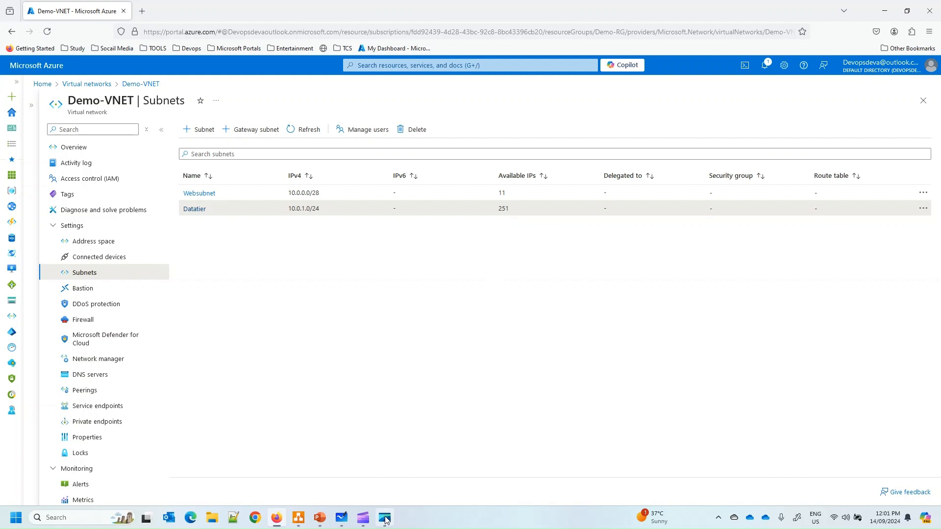
# On the whiteboard, write the 251 available-address count at top right with a (3) System note
pyautogui.click(345, 520)
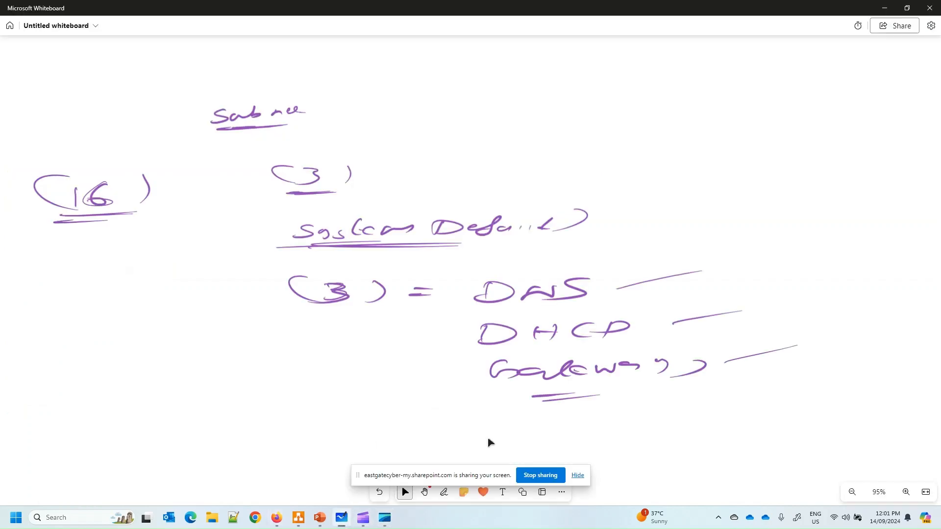
pyautogui.click(578, 476)
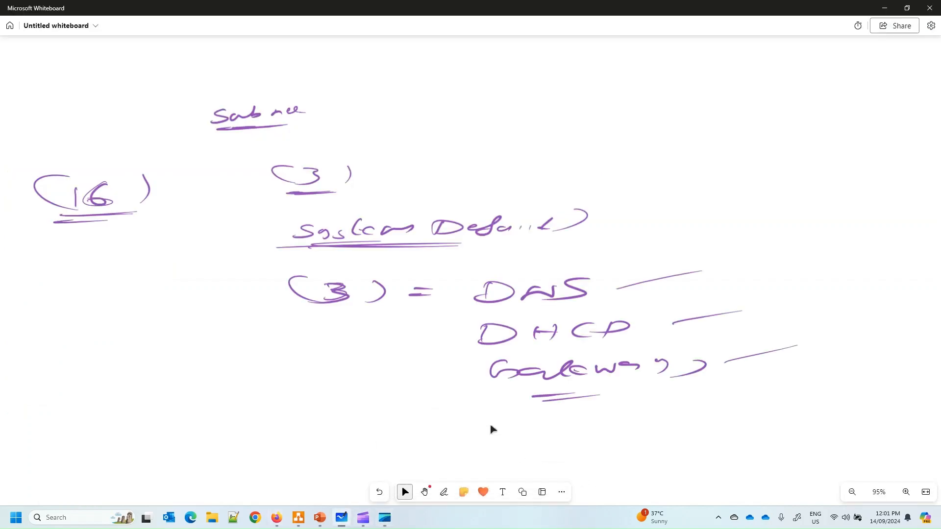
pyautogui.moveTo(643, 58)
pyautogui.mouseDown()
pyautogui.moveTo(662, 73)
pyautogui.moveTo(705, 69)
pyautogui.mouseUp()
pyautogui.moveTo(646, 80)
pyautogui.mouseDown()
pyautogui.moveTo(698, 82)
pyautogui.moveTo(702, 111)
pyautogui.mouseUp()
pyautogui.moveTo(741, 98); pyautogui.dragTo(689, 140)
pyautogui.moveTo(715, 130); pyautogui.dragTo(736, 141)
pyautogui.moveTo(765, 122)
pyautogui.mouseDown()
pyautogui.moveTo(762, 139)
pyautogui.moveTo(807, 133)
pyautogui.mouseUp()
pyautogui.moveTo(826, 125); pyautogui.dragTo(815, 139)
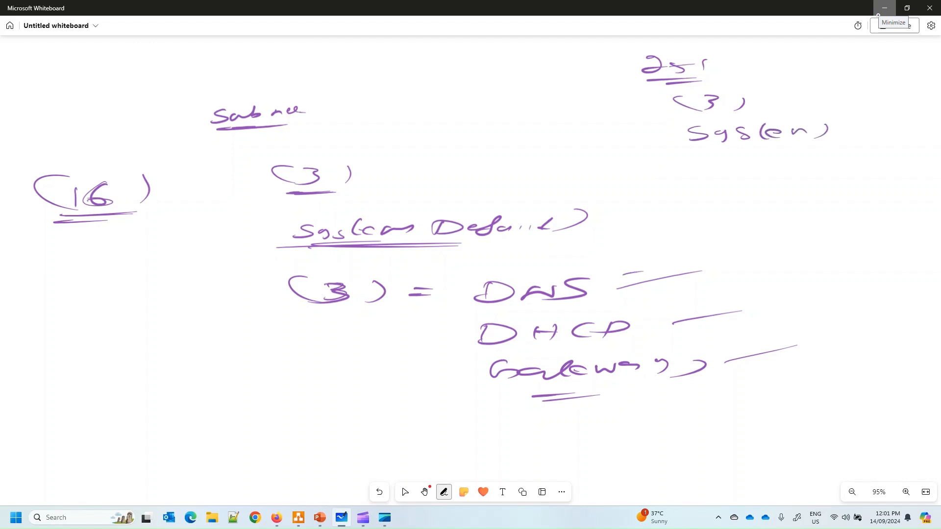
# Add an underlined (255) Broadcast note below the System note
pyautogui.moveTo(720, 206); pyautogui.dragTo(735, 219)
pyautogui.moveTo(753, 205)
pyautogui.mouseDown()
pyautogui.moveTo(765, 204)
pyautogui.moveTo(750, 216)
pyautogui.mouseUp()
pyautogui.moveTo(780, 204)
pyautogui.mouseDown()
pyautogui.moveTo(784, 214)
pyautogui.moveTo(798, 202)
pyautogui.mouseUp()
pyautogui.moveTo(704, 190); pyautogui.dragTo(709, 220)
pyautogui.moveTo(840, 195)
pyautogui.mouseDown()
pyautogui.moveTo(837, 209)
pyautogui.moveTo(867, 205)
pyautogui.mouseUp()
pyautogui.moveTo(881, 202); pyautogui.dragTo(915, 196)
pyautogui.moveTo(859, 216)
pyautogui.mouseDown()
pyautogui.moveTo(855, 225)
pyautogui.moveTo(915, 216)
pyautogui.mouseUp()
pyautogui.moveTo(915, 212); pyautogui.dragTo(913, 228)
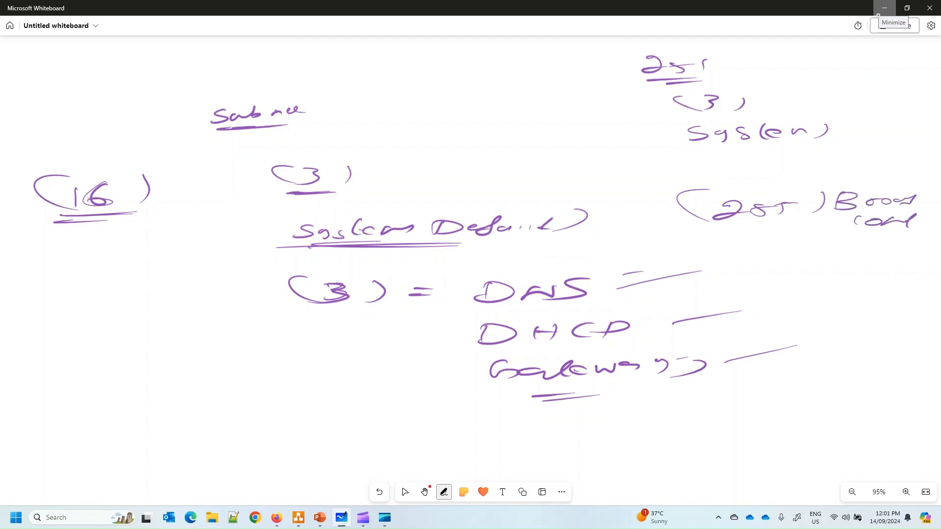
pyautogui.moveTo(808, 241); pyautogui.dragTo(885, 237)
# Minimize Whiteboard, return to the Virtual networks list, and bring up the draw.io network diagram
pyautogui.click(405, 492)
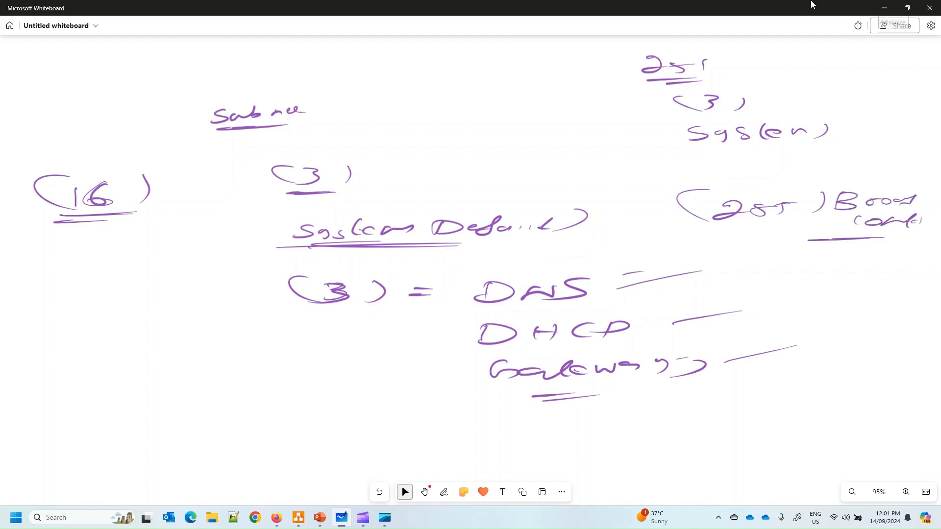
pyautogui.click(885, 8)
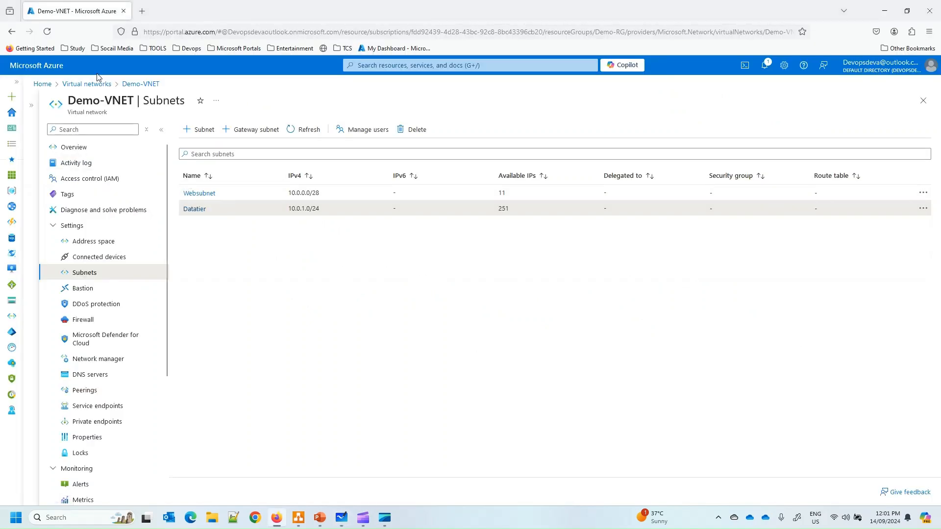
pyautogui.click(86, 84)
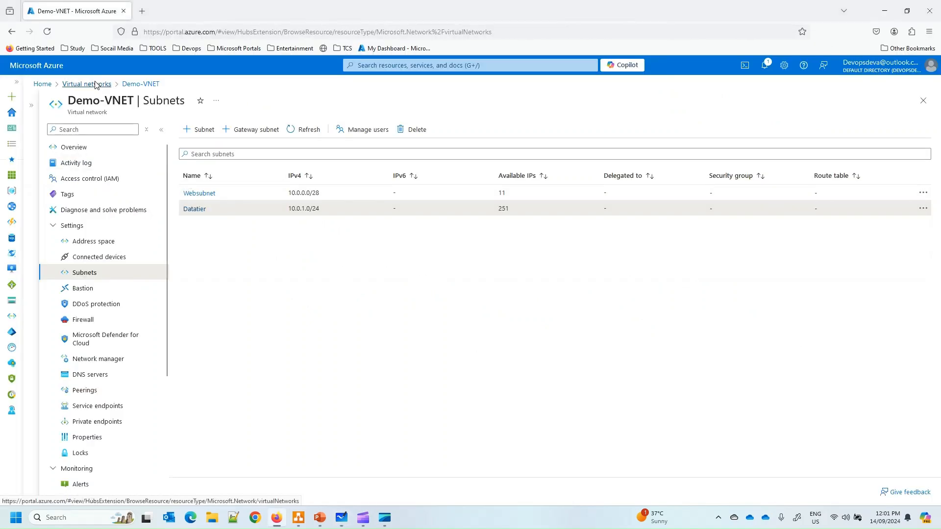
pyautogui.click(297, 521)
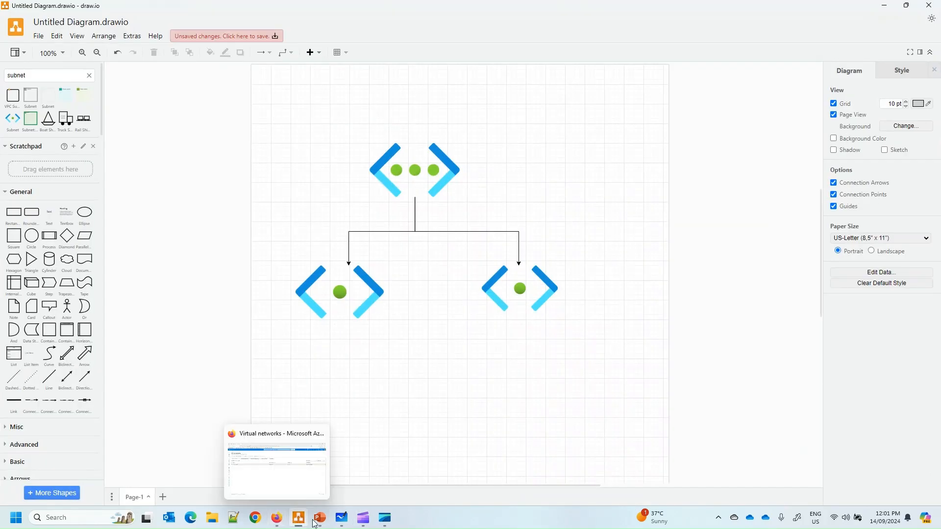
pyautogui.moveTo(343, 522)
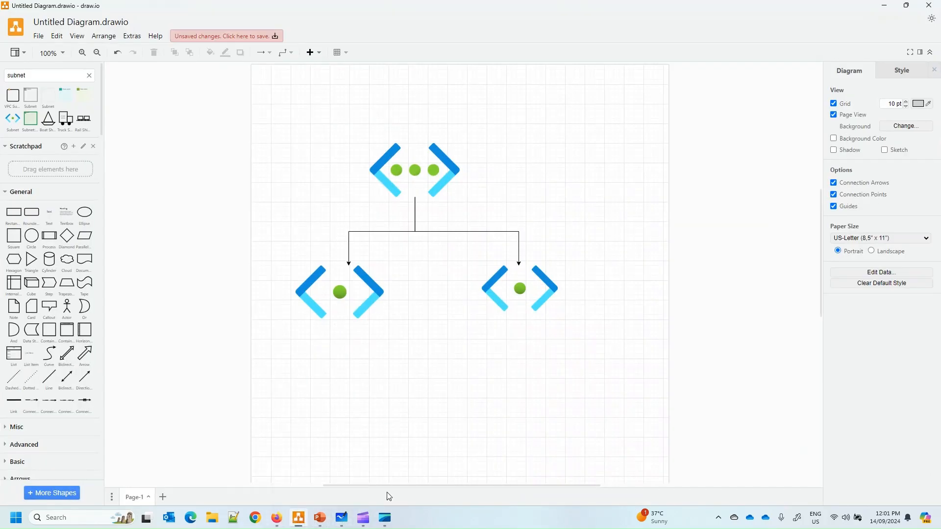